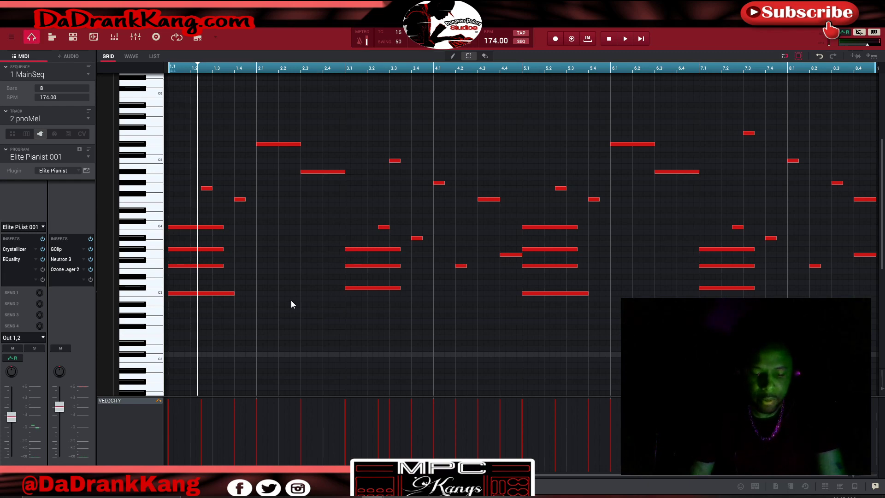
- Play back the MainSeq piano melody with the Q-Links, pads and project sections displayed below the grid, and stop it
key("space")
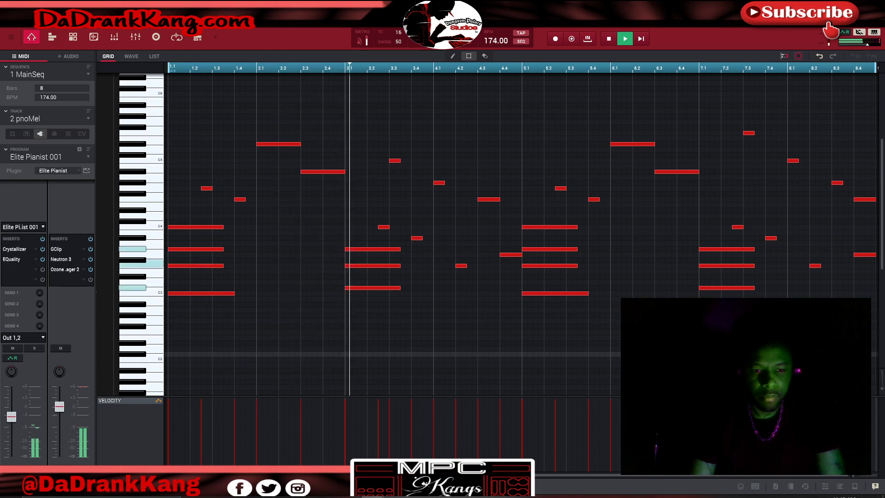
left_click(102, 467)
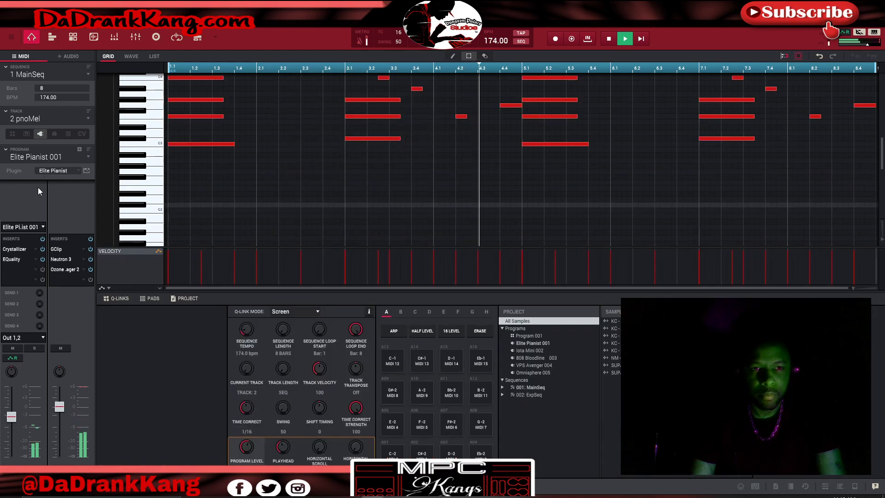
scroll(285, 200, "up", 5)
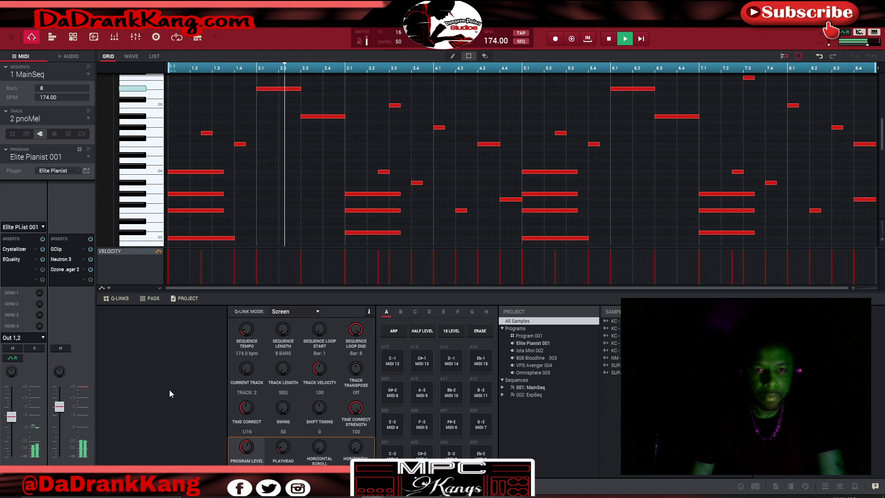
key("space")
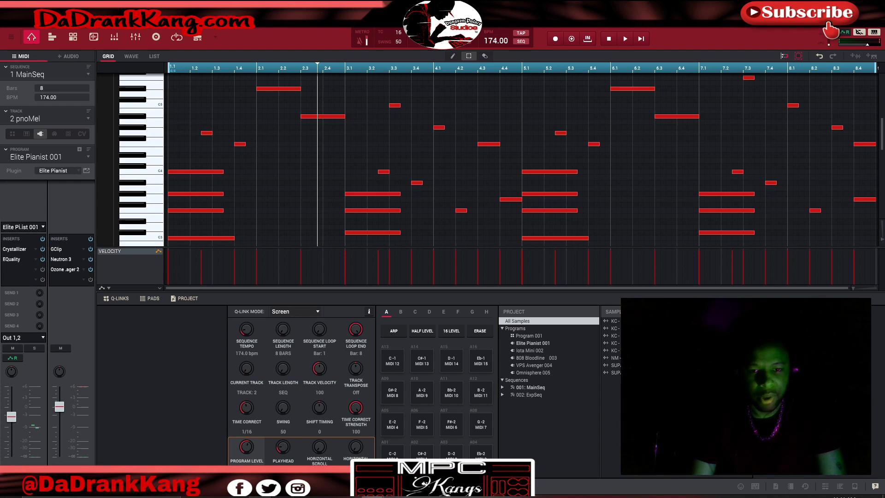
- In File Explorer, go to MPC PROJECTS, Beats By Date, 2020 and open the folder "1-24-20 Felt It Fmin beat 174"
key("super+e")
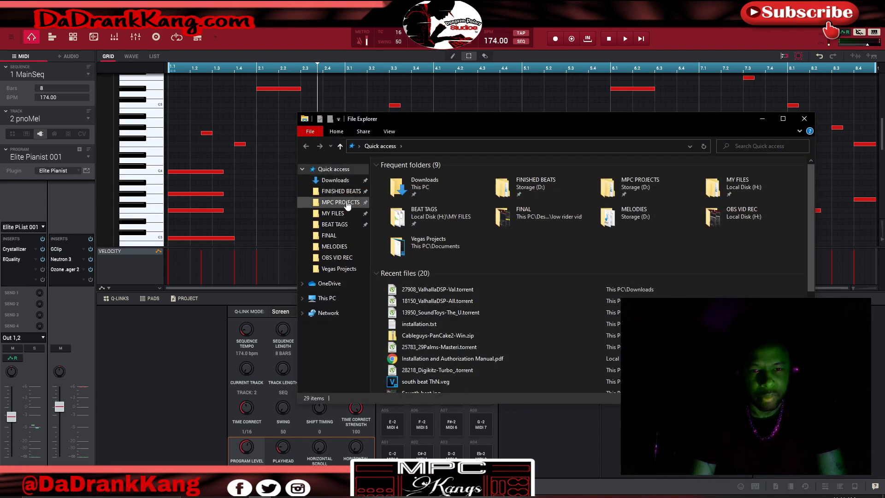
left_click(341, 203)
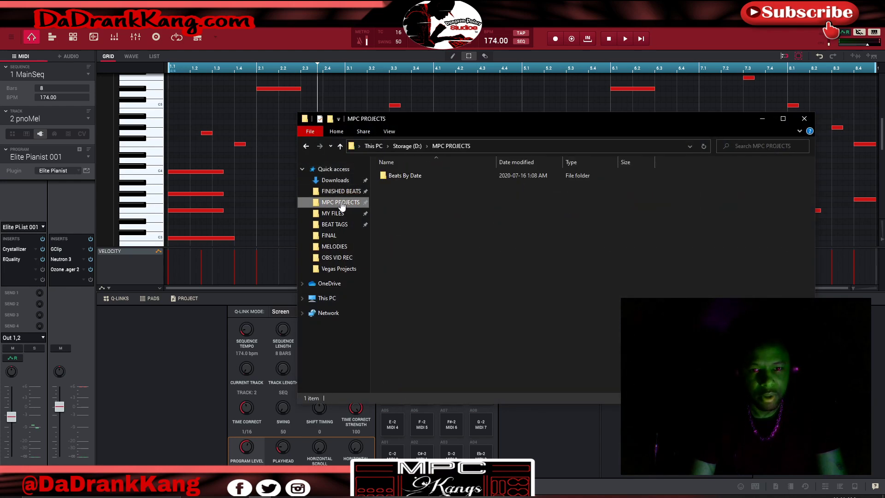
double_click(415, 181)
double_click(427, 175)
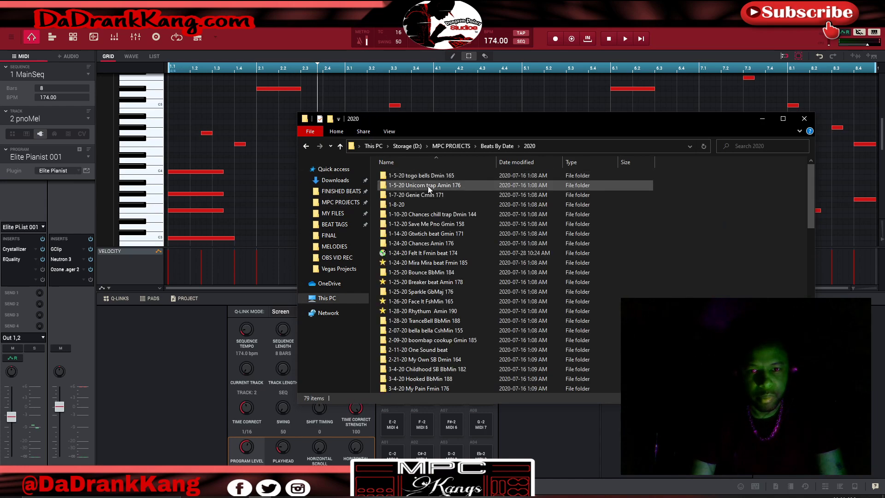
double_click(422, 254)
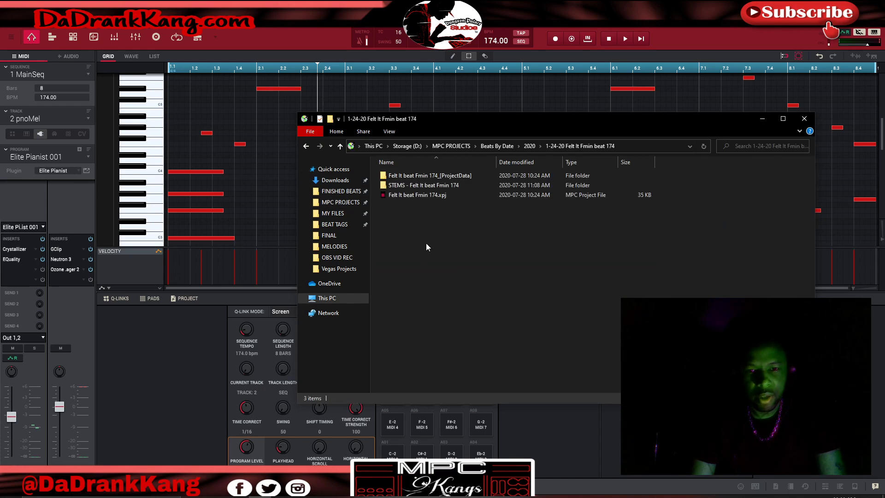
- Open the "STEMS - Felt It beat Fmin 174" folder inside the beat's project folder
left_click(426, 187)
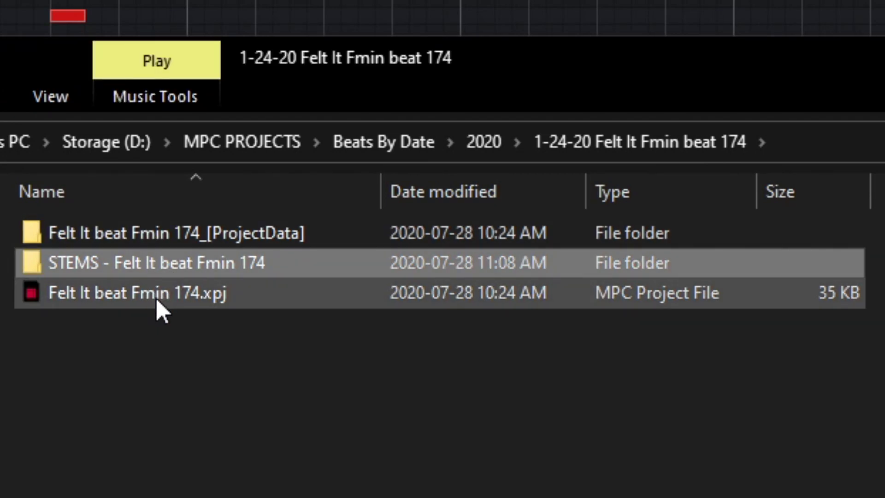
left_click(156, 297, "ctrl")
left_click(171, 239)
left_click(176, 272, "ctrl")
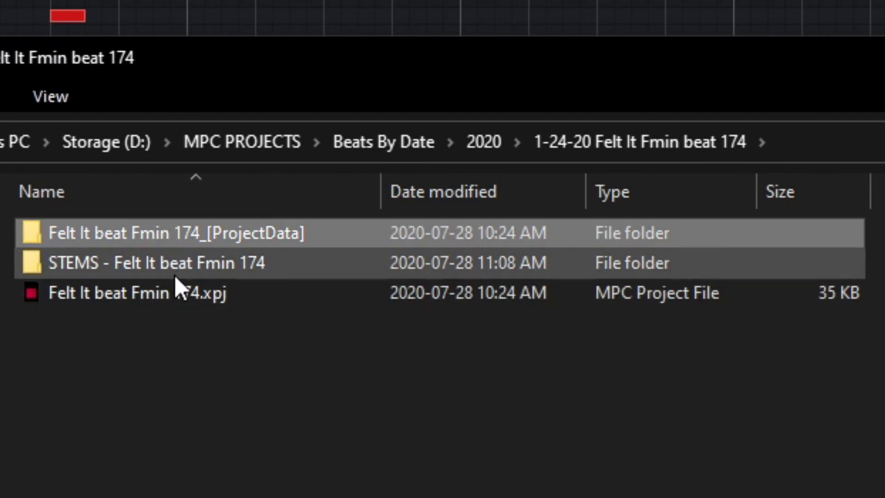
left_click(168, 267)
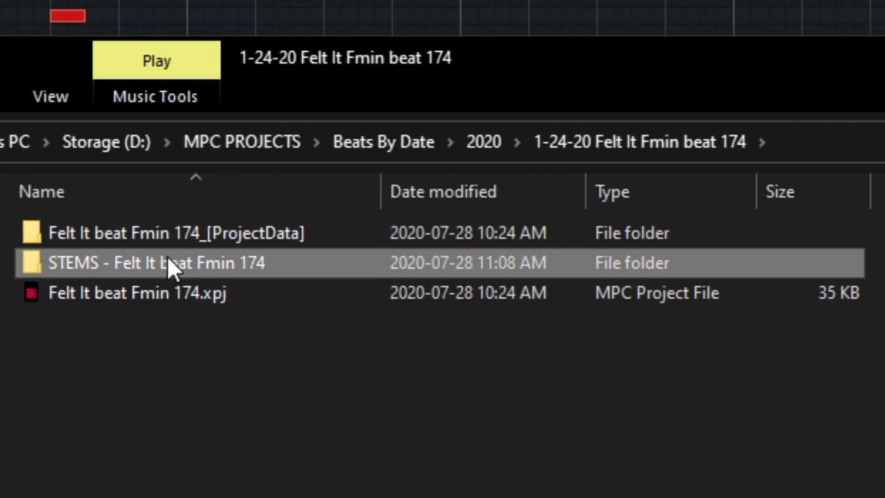
mouse_move(165, 256)
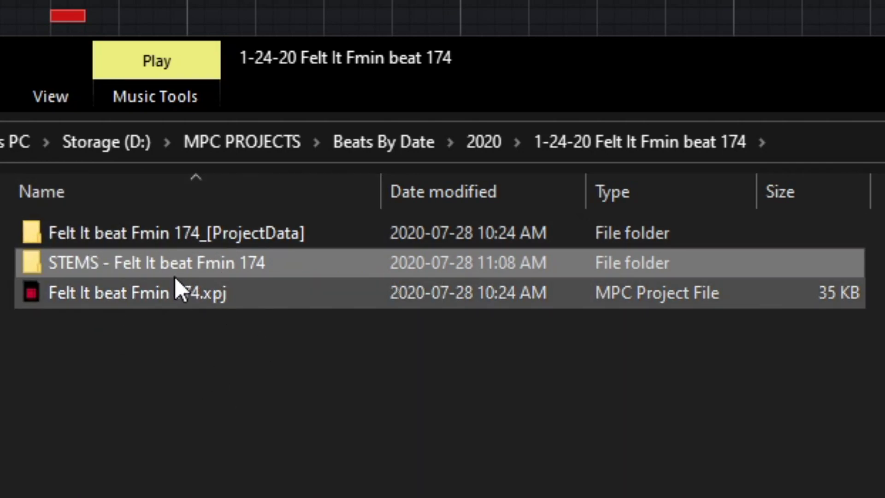
double_click(165, 265)
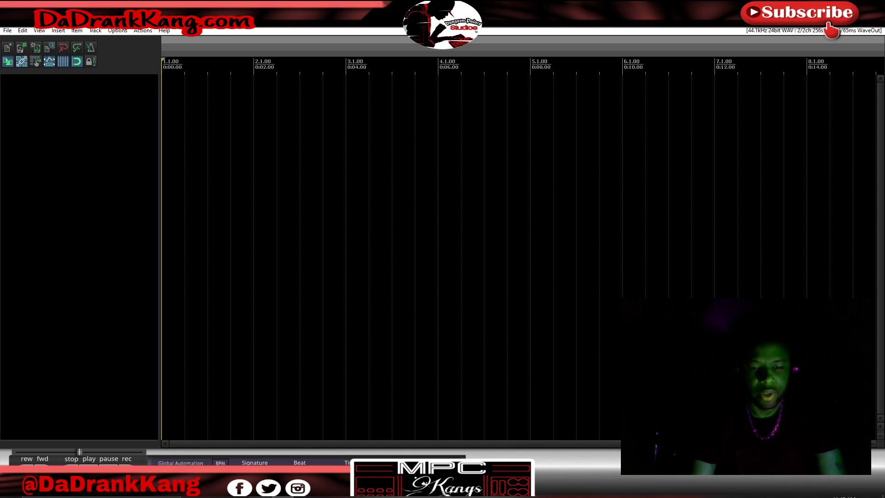
- In the File Explorer stems folder, delete the Track-001-Audio 001 and Track-001-Drums WAV files
left_click(261, 431)
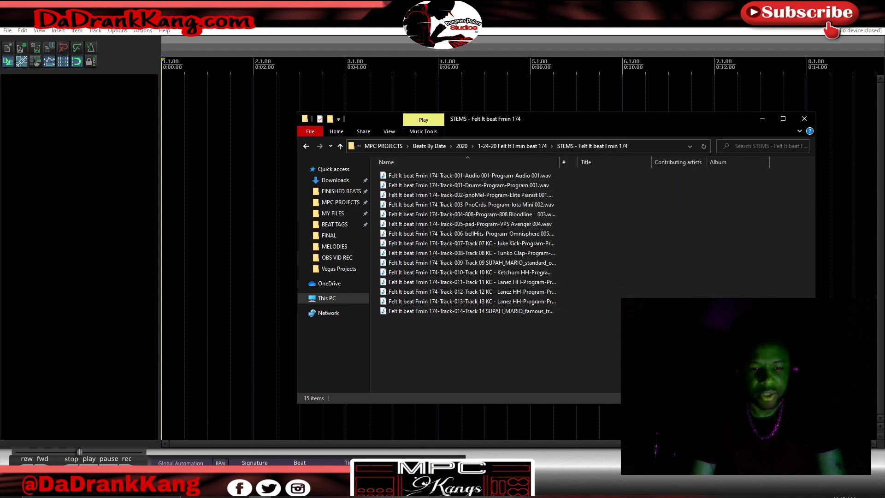
key("alt+Tab")
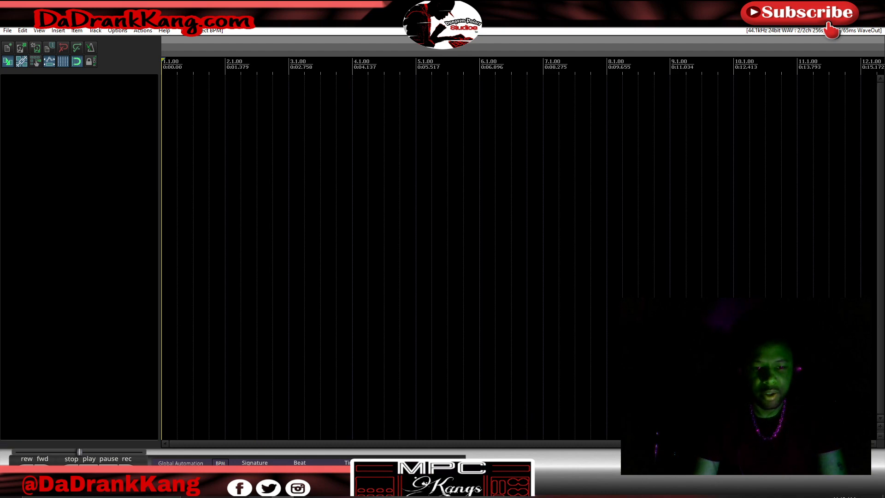
key("alt+Tab")
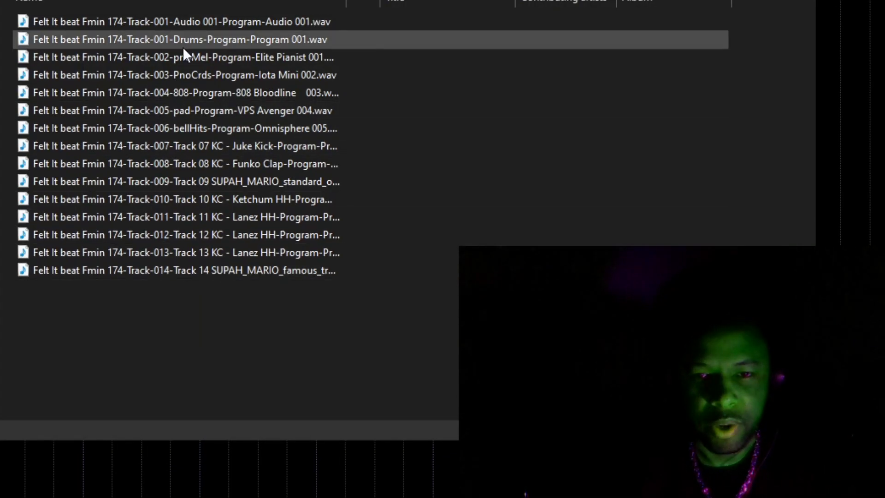
left_click(189, 25)
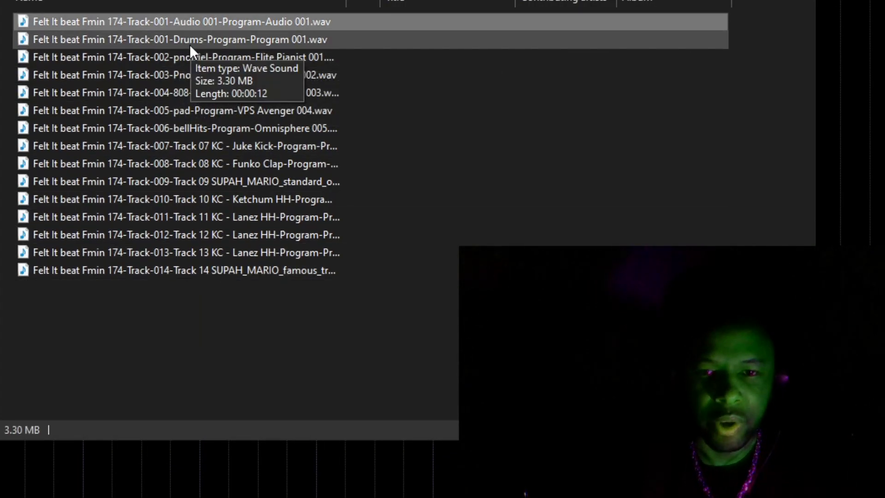
left_click(189, 44, "ctrl")
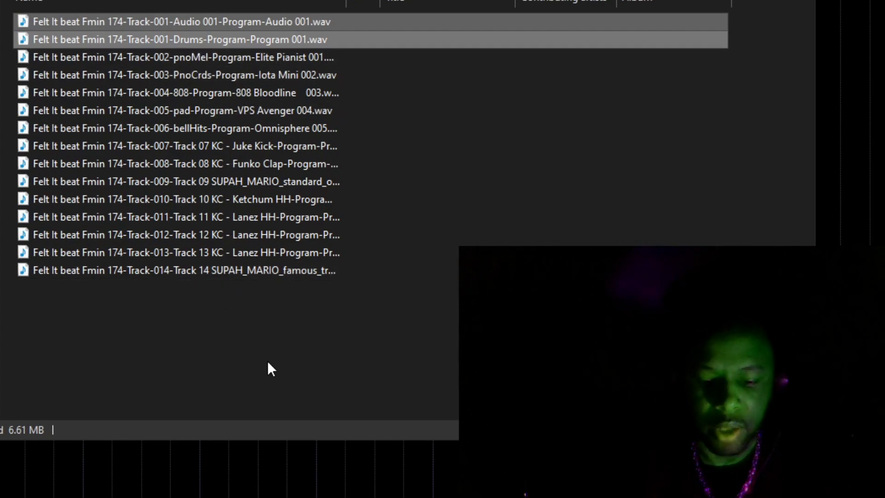
key("Delete")
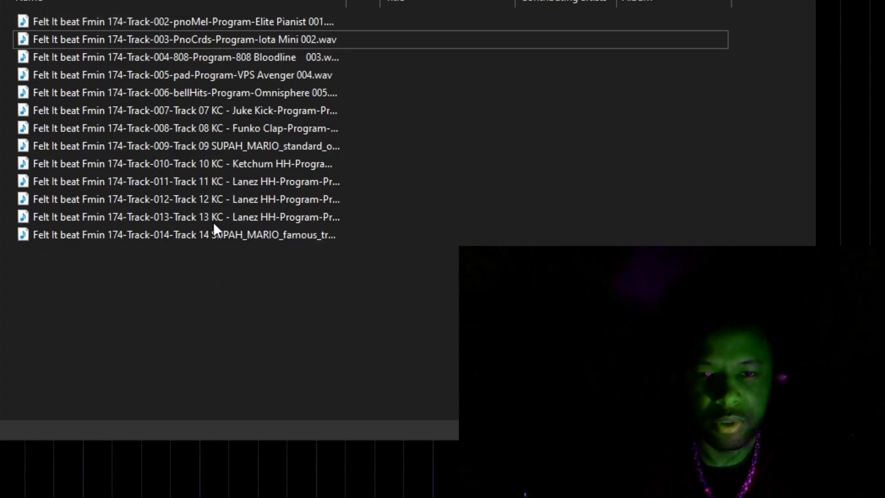
- Insert all remaining stem WAV files into the REAPER project on separate tracks
left_click_drag(316, 318, 167, 179)
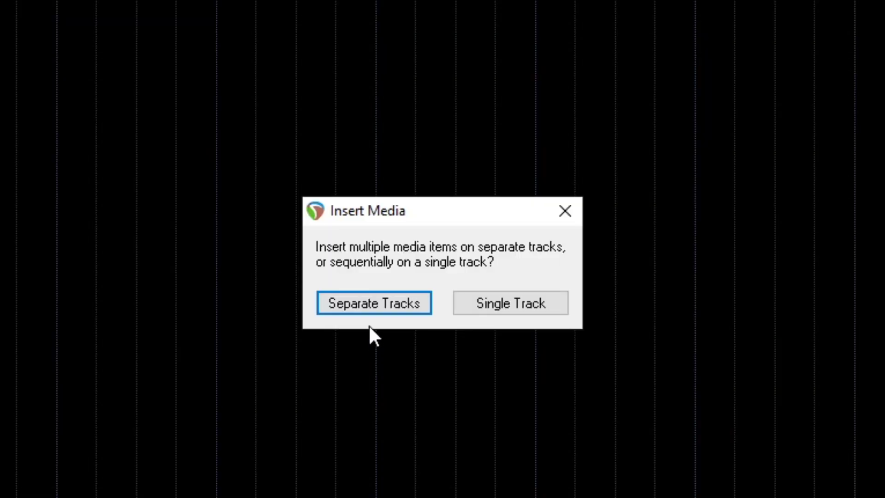
left_click(376, 295)
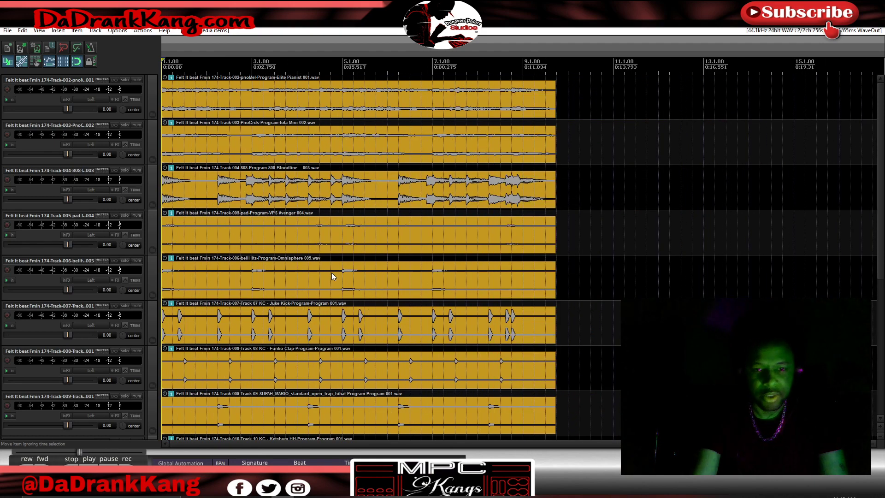
key("ctrl+Page_Down")
key("Page_Up")
key("Page_Up")
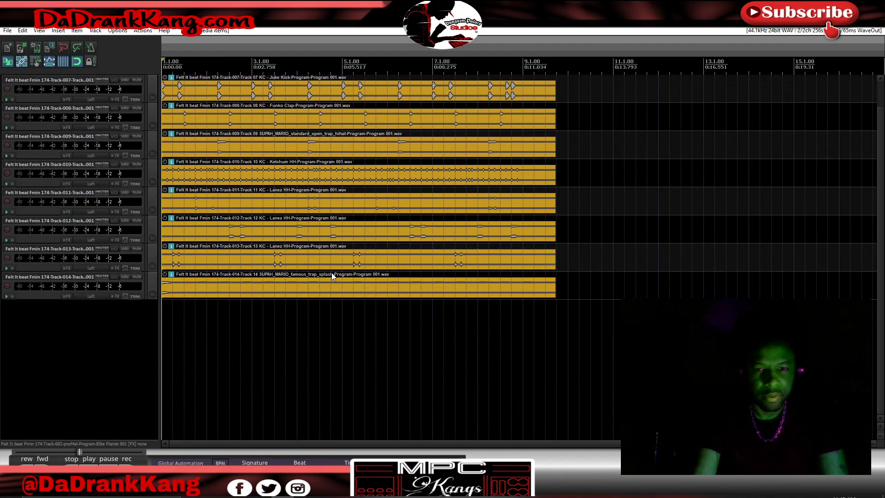
- Play back the imported stems from the start and look over all of the tracks
key("space")
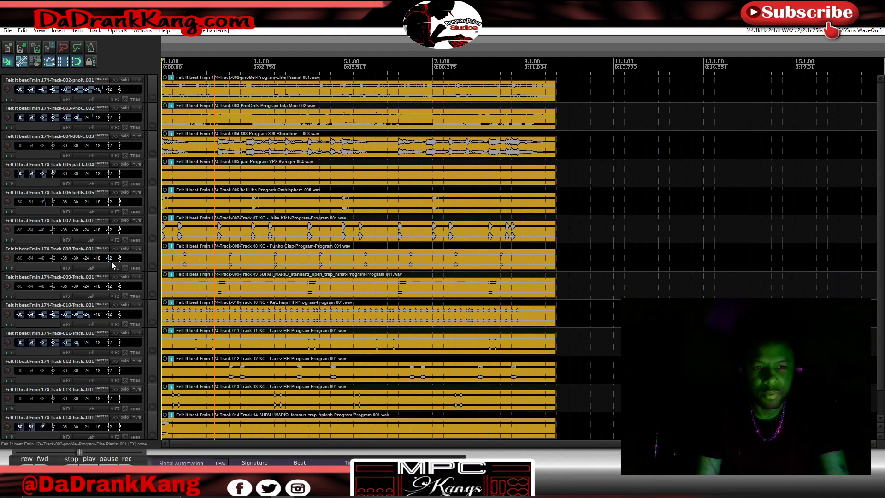
scroll(117, 271, "down", 1)
scroll(127, 278, "up", 1)
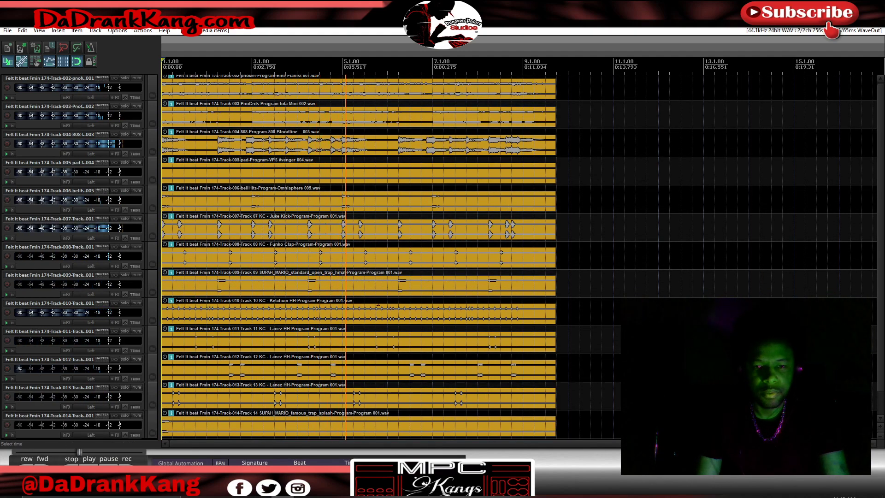
scroll(507, 65, "down", 2)
scroll(142, 281, "down", 1)
key("=")
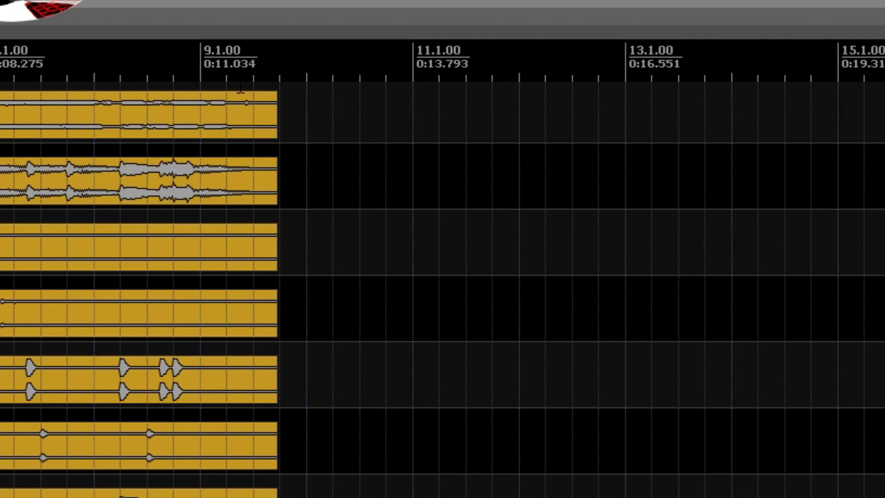
- Trim the overhanging ends of the stems back to the start of bar 9
left_click_drag(270, 109, 201, 121)
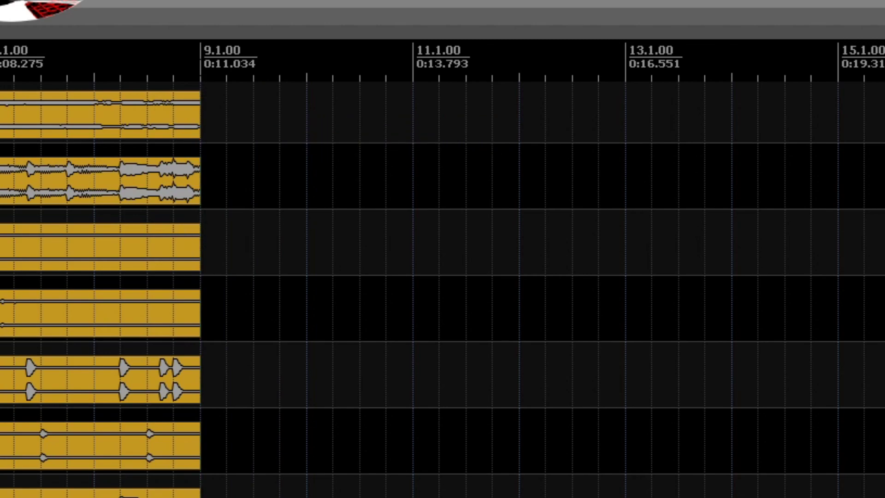
left_click_drag(200, 109, 255, 149)
left_click(231, 115)
scroll(231, 115, "up", 3)
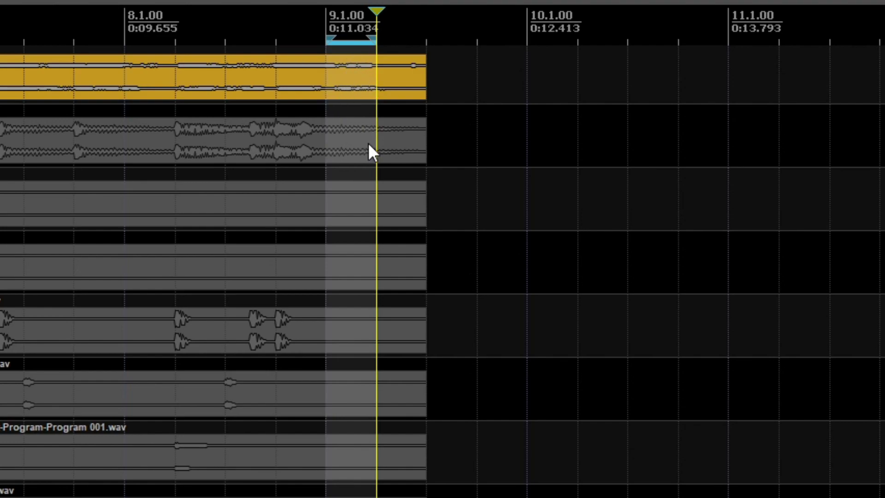
key("KP_1")
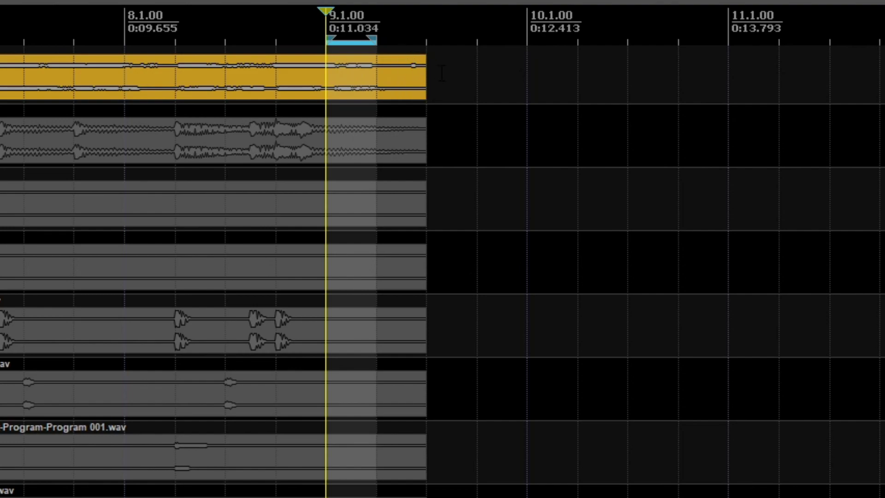
left_click(427, 76)
left_click_drag(444, 73, 269, 497)
left_click_drag(419, 84, 337, 87)
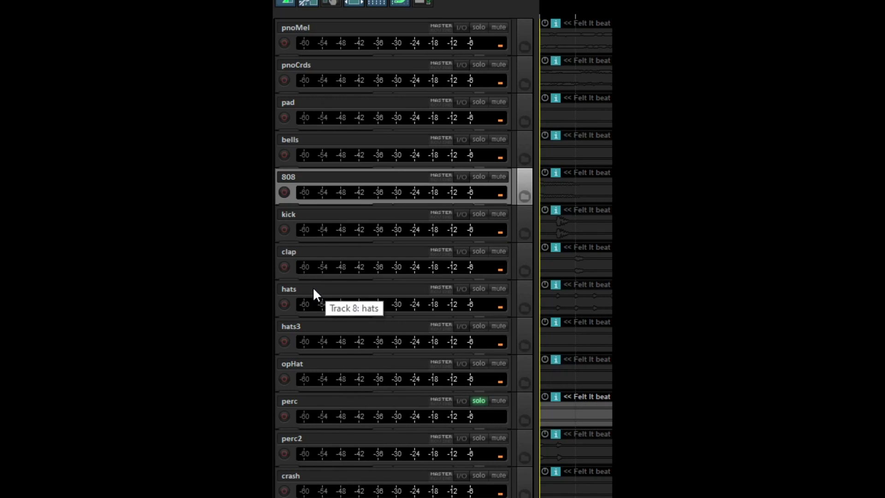
- Rename the hats3 track to hats2
double_click(319, 327)
left_click(321, 327)
key("BackSpace")
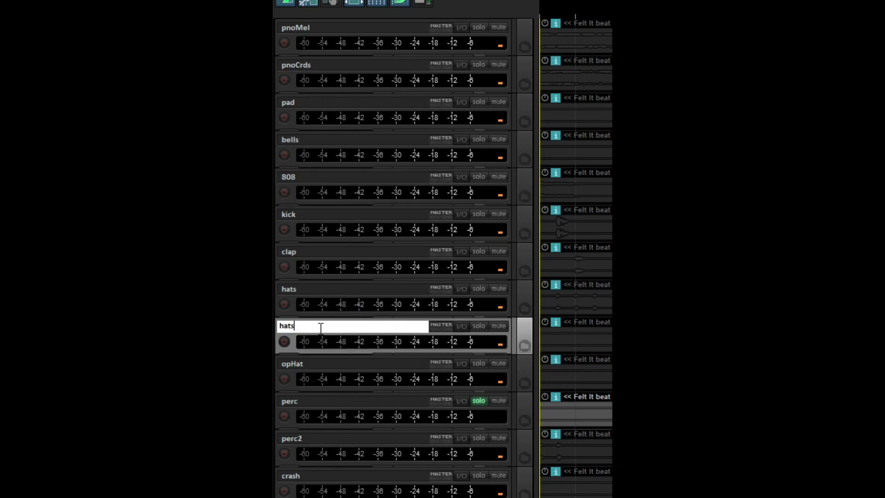
type("2")
key("Return")
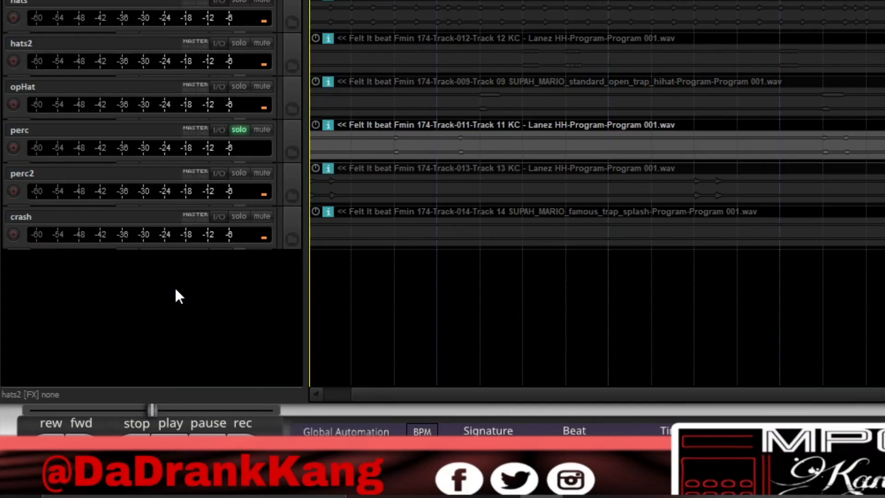
- Add two empty tracks below the crash track and name them DRUMS and INSTMTS
double_click(93, 395)
double_click(177, 327)
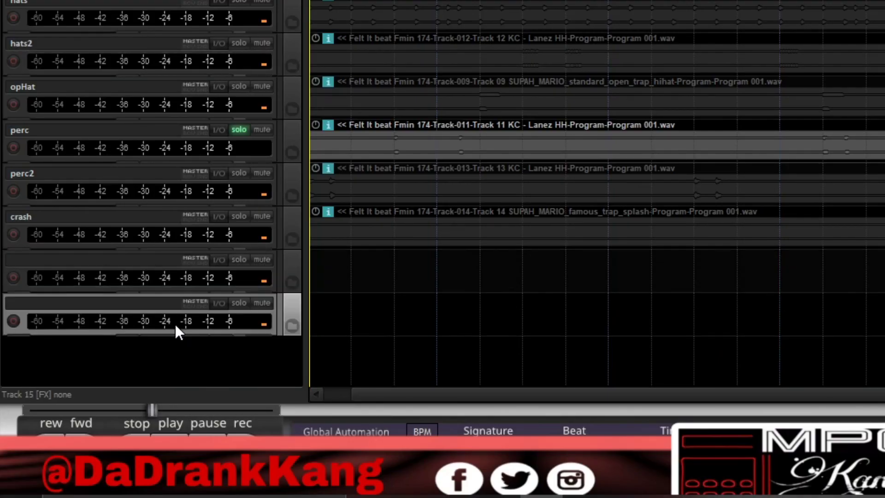
double_click(98, 252)
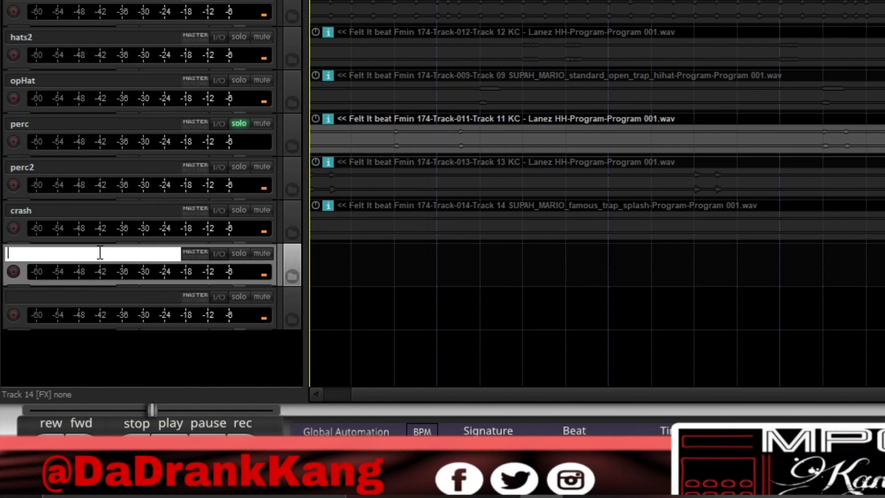
type("DRUS")
key("BackSpace")
type("MS")
key("Tab")
type("INSTM")
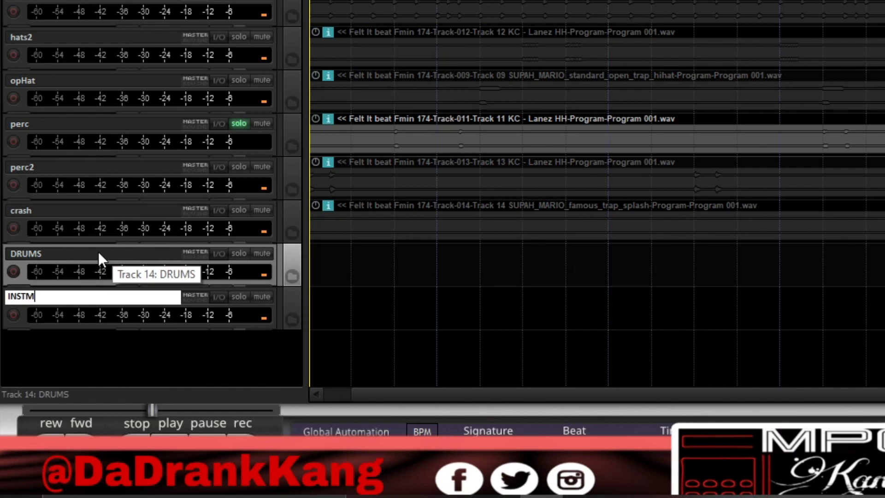
type("TS")
key("Return")
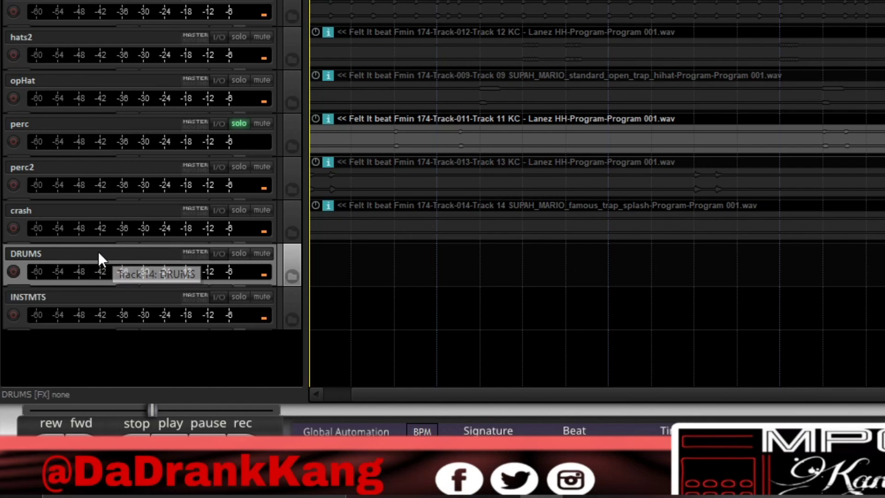
- Move the INSTMTS track above pnoMel and make it a folder holding the tracks from pnoMel through bells
left_click_drag(69, 394, 157, 83)
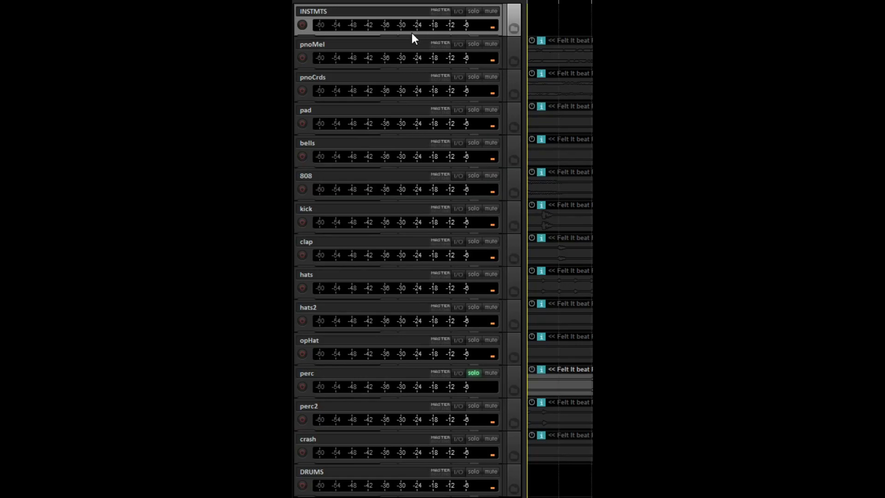
left_click(514, 28)
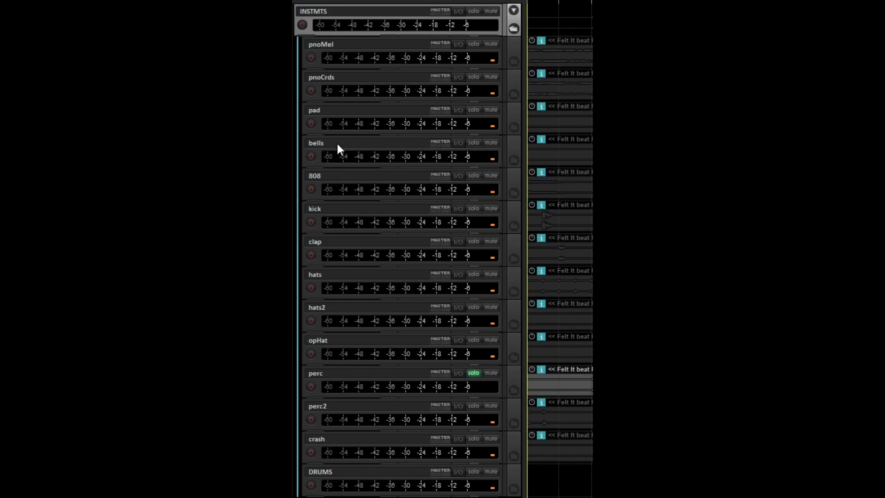
left_click(513, 159)
left_click(513, 159)
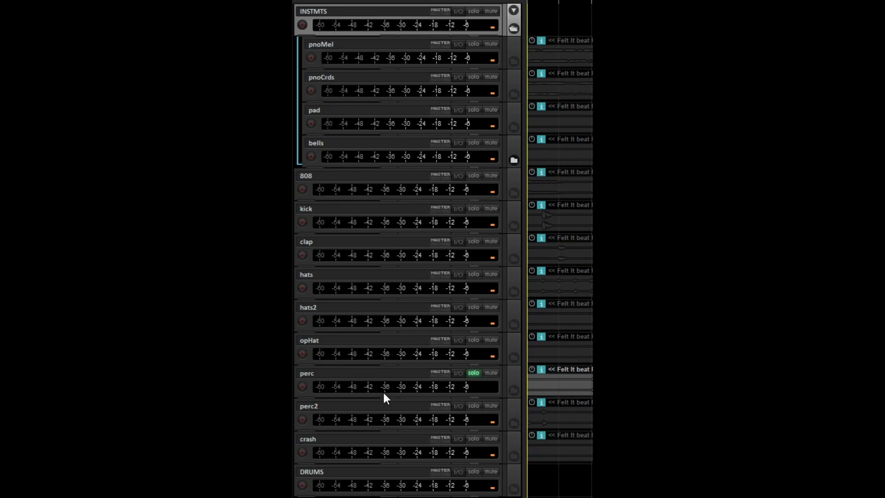
- Move the DRUMS track between bells and 808 and make it the folder for the tracks from 808 through crash
scroll(392, 411, "down", 1)
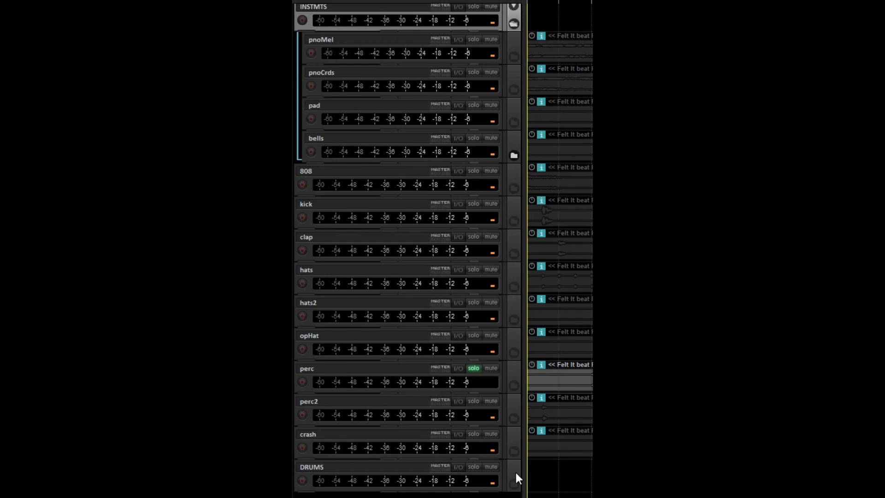
left_click_drag(515, 471, 495, 167)
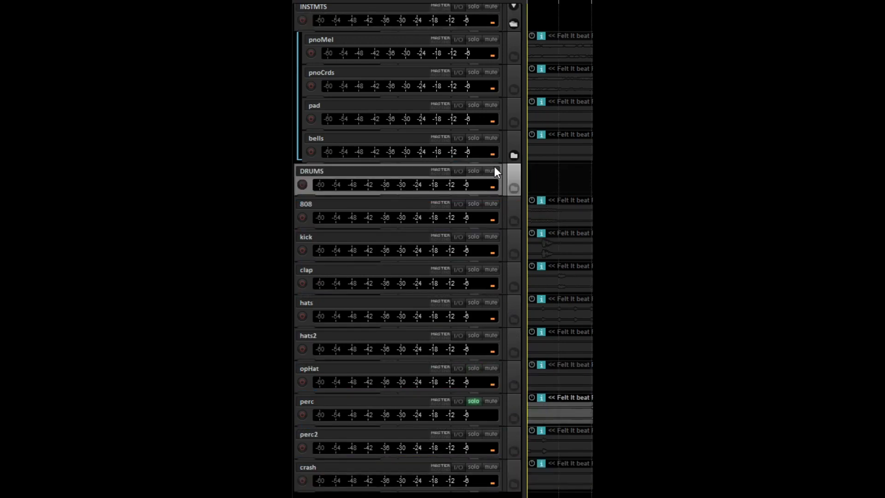
left_click(513, 187)
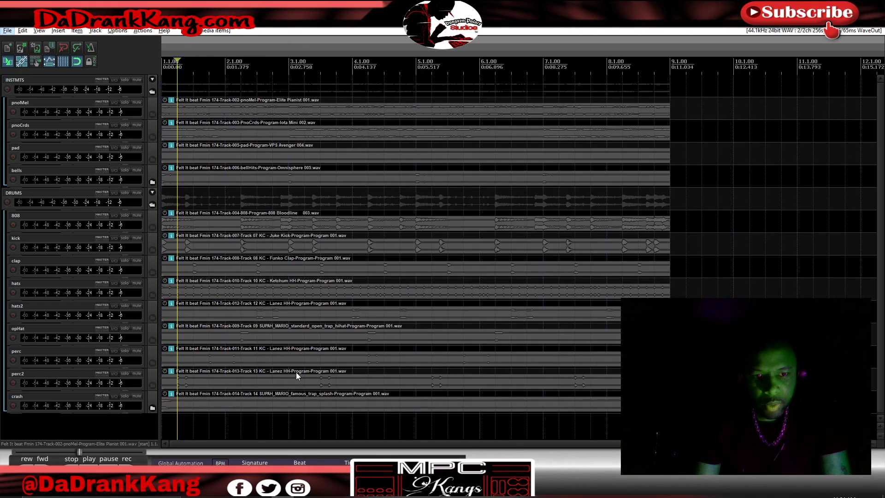
- In the mixer, color the INSTMTS track blue and the pnoMel and pnoCrds tracks dark green
key("ctrl+m")
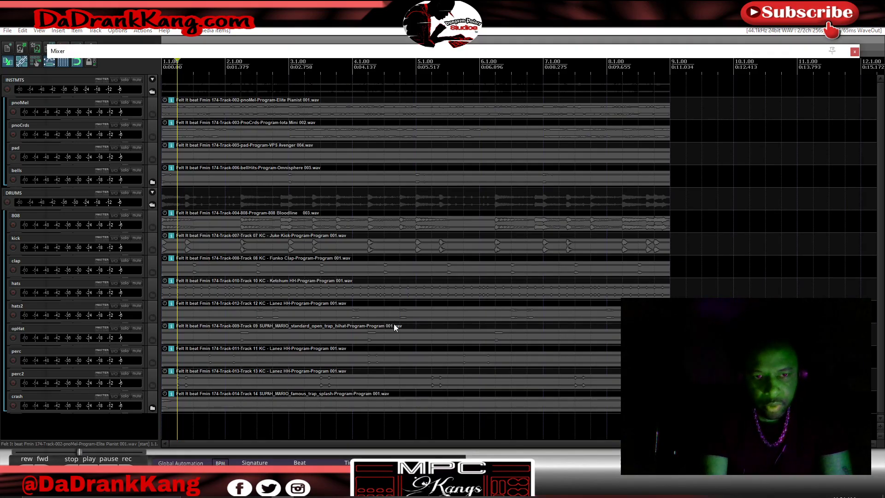
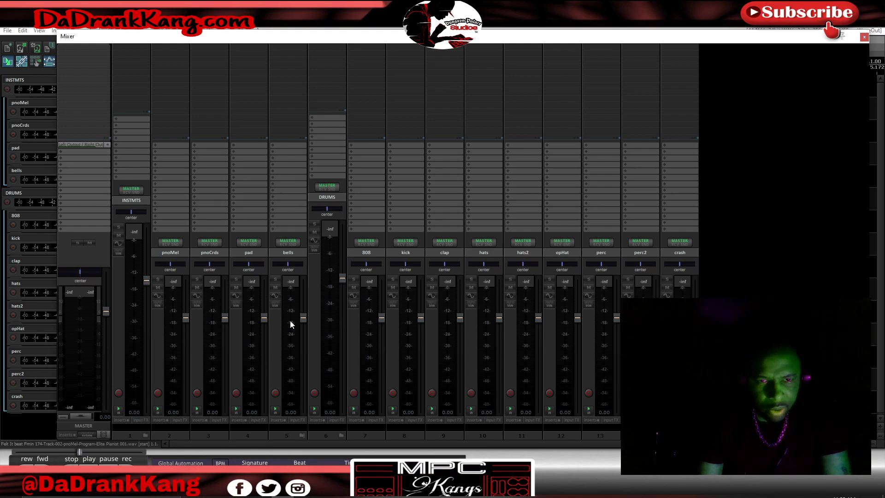
left_click(118, 339)
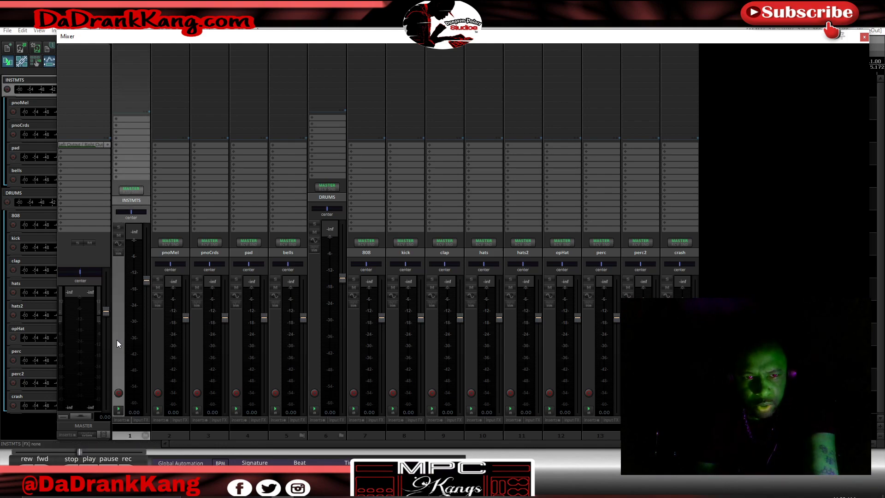
left_click(171, 341)
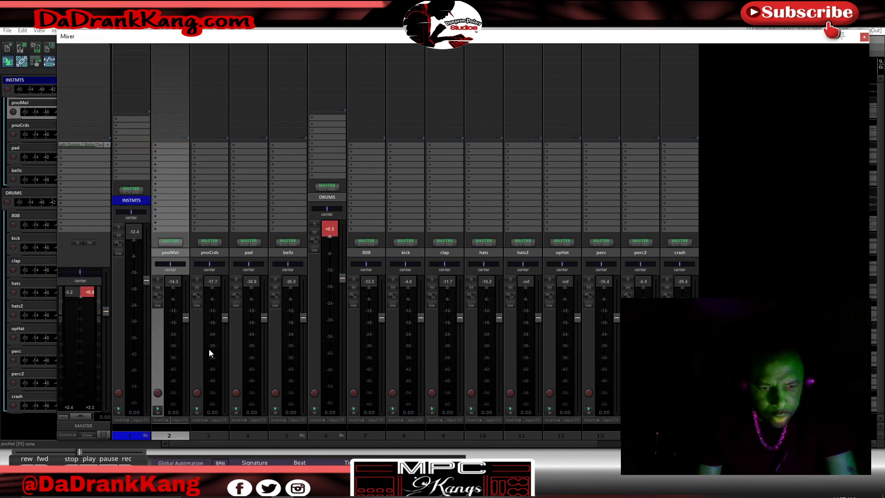
left_click(197, 320, "ctrl")
double_click(197, 320)
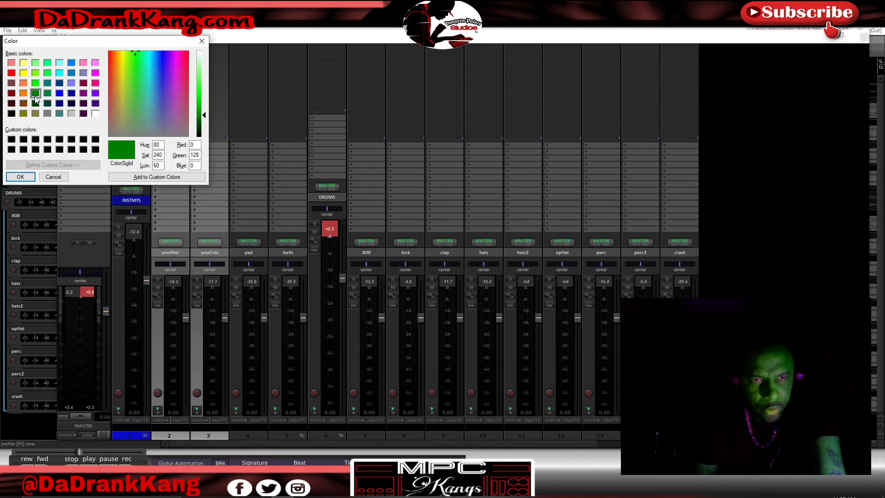
left_click(27, 177)
- Color the pad and bells tracks purple (red 128, green 0, blue 255)
left_click(239, 344)
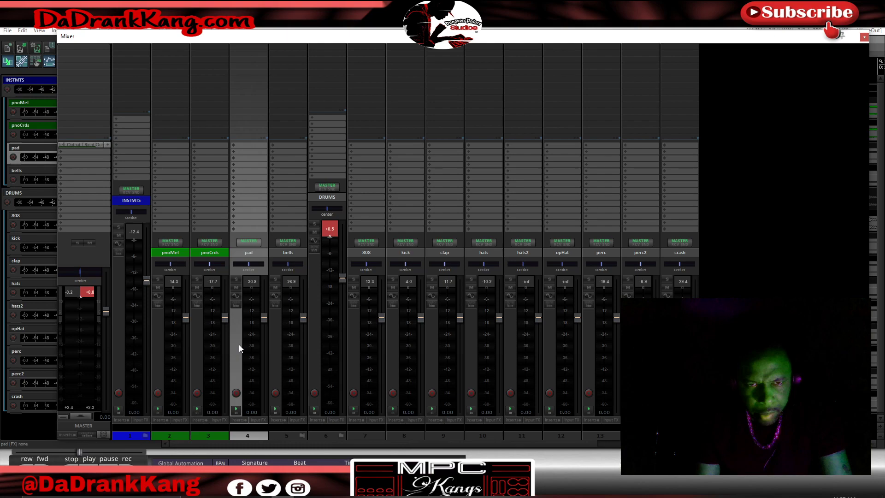
left_click(280, 350, "ctrl")
double_click(281, 350)
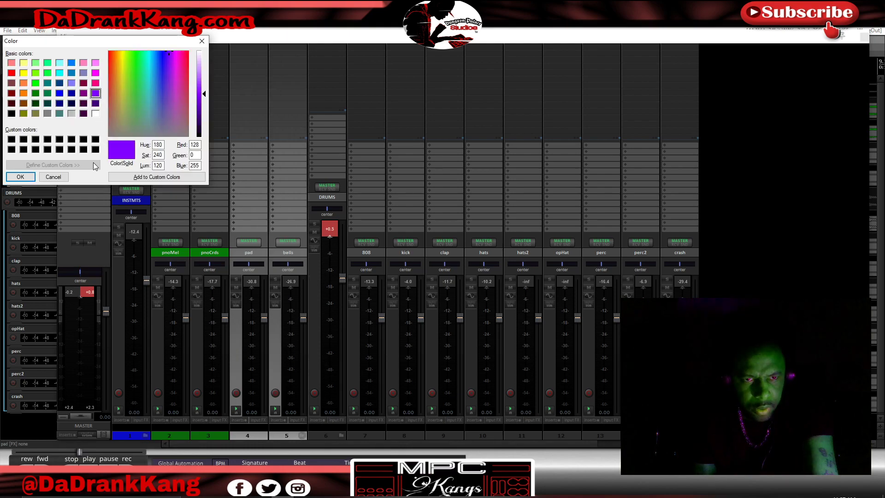
left_click(23, 179)
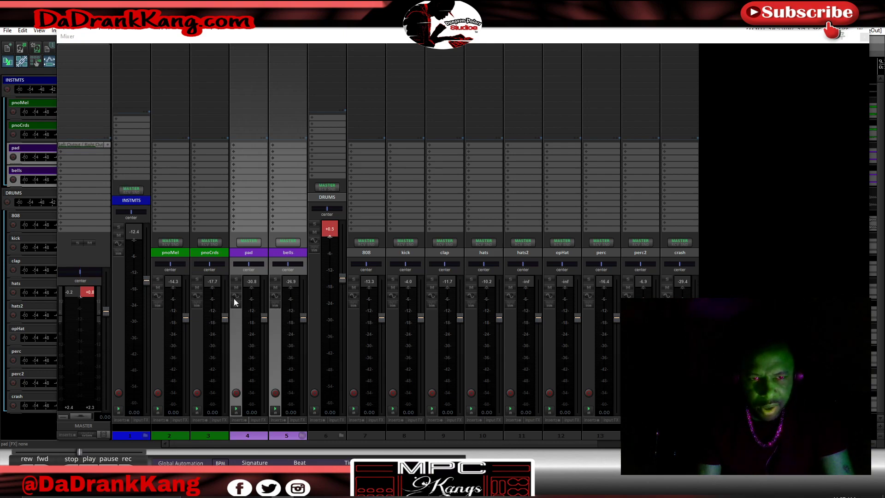
- Reset the clipped peak readouts on the master and DRUMS strips and color the DRUMS track red
left_click(280, 242)
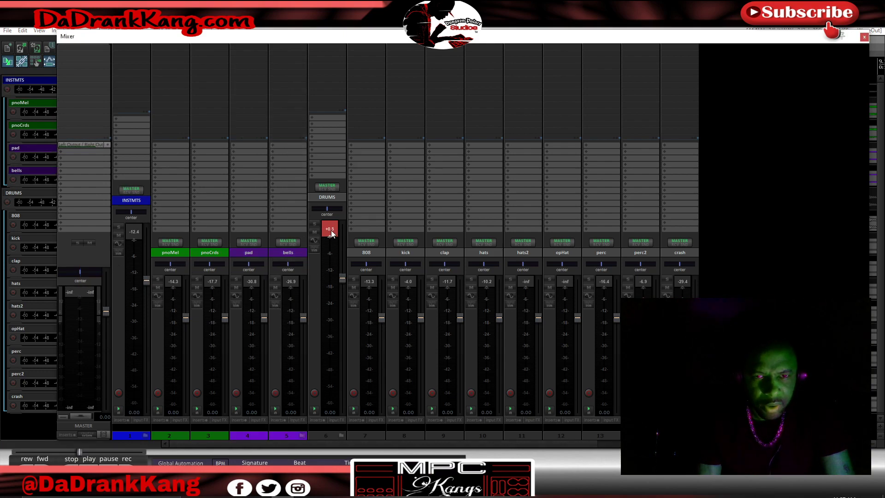
left_click(317, 290)
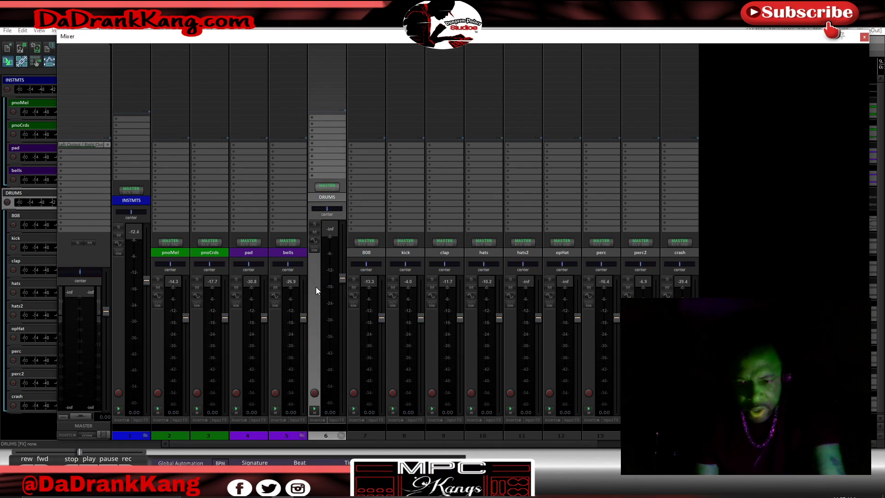
double_click(316, 287)
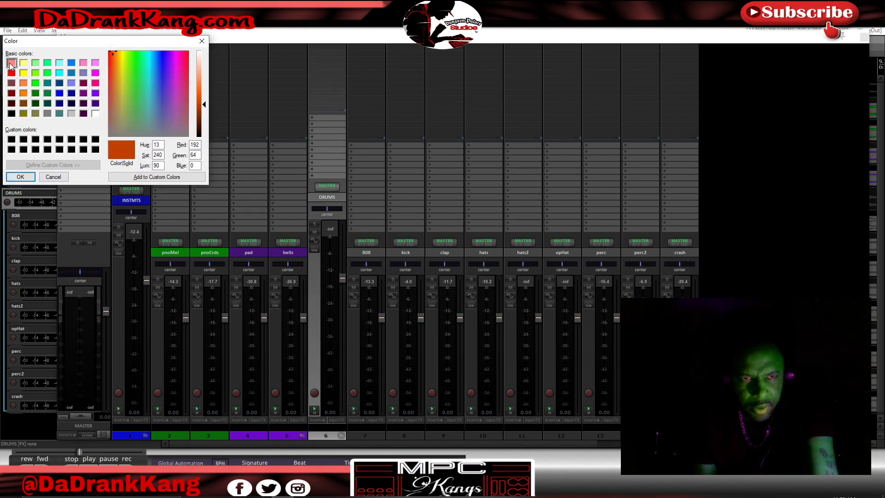
left_click(11, 73)
left_click(20, 177)
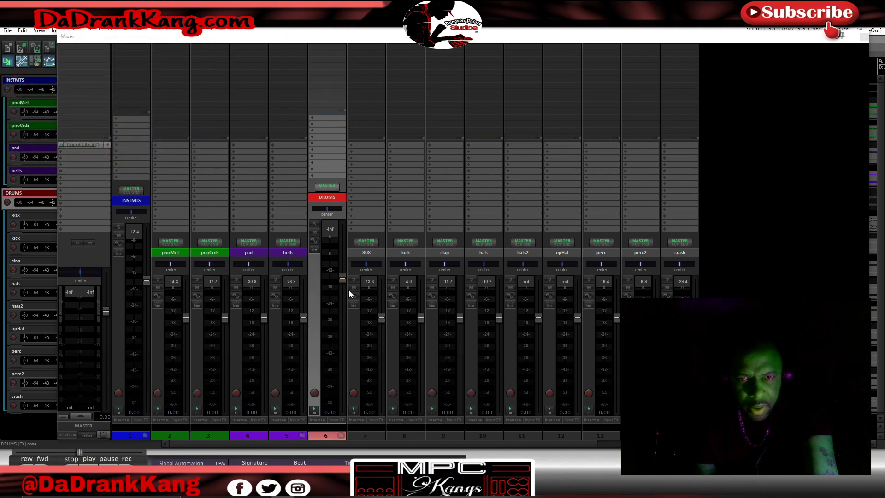
- Color the 808 track light red
double_click(375, 255)
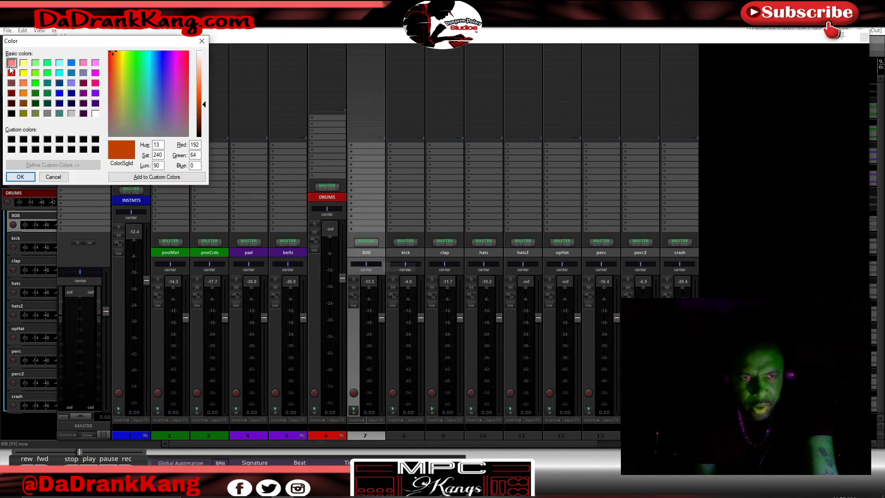
left_click(12, 63)
left_click(21, 177)
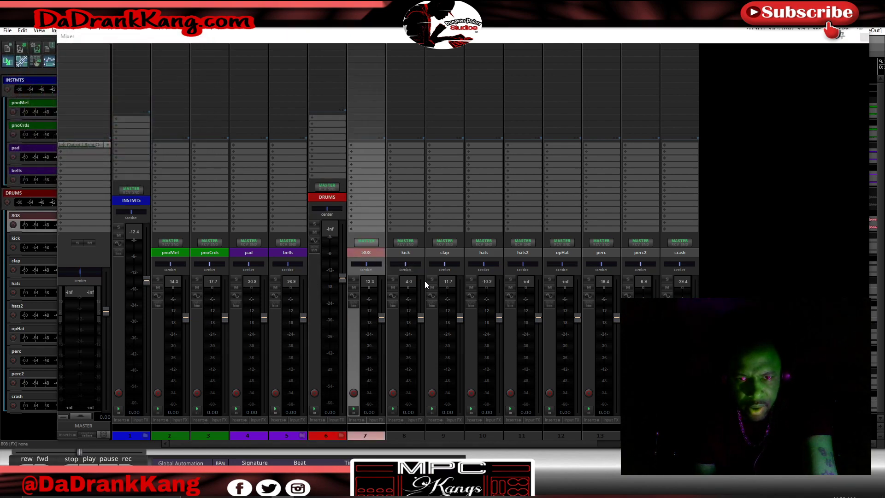
- Color the kick and clap tracks bright green
left_click(391, 336)
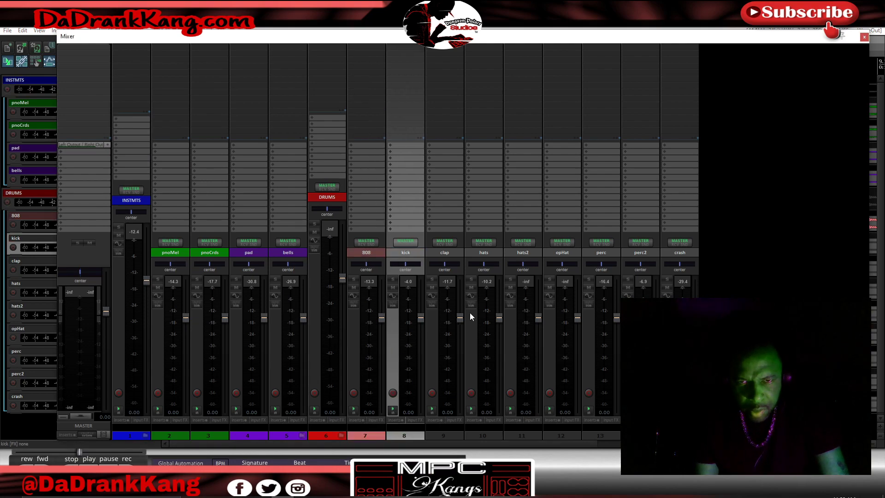
left_click(444, 347, "ctrl")
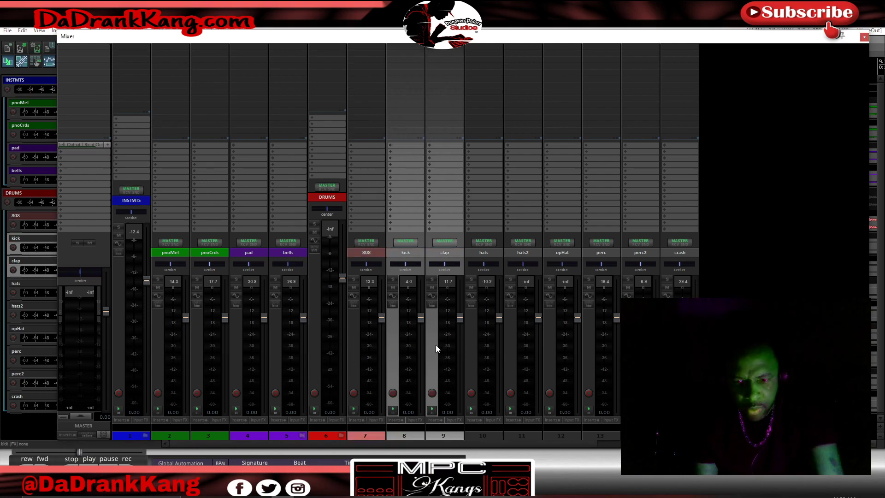
double_click(436, 345)
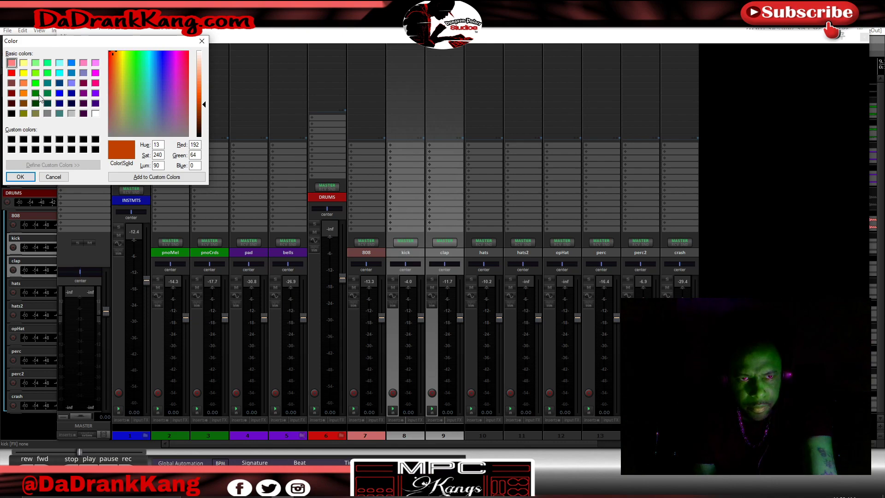
left_click(37, 84)
left_click(20, 176)
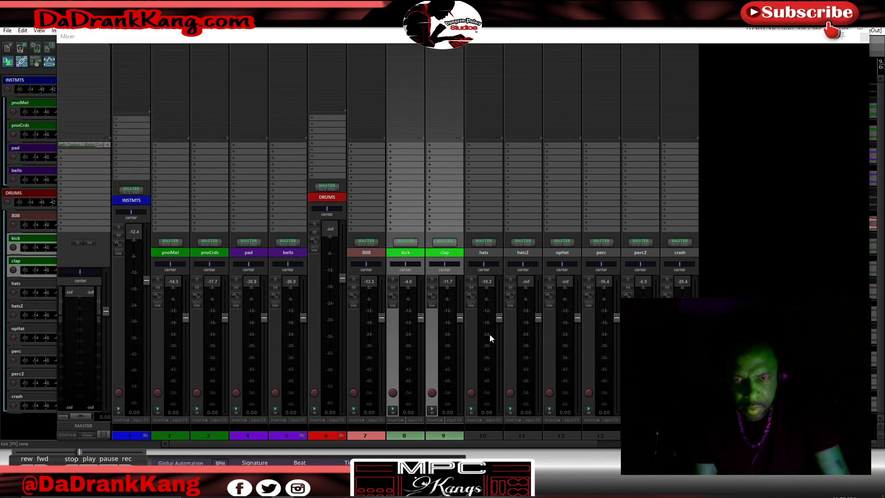
- Color the hats, hats2 and opHat tracks yellow
left_click(469, 344)
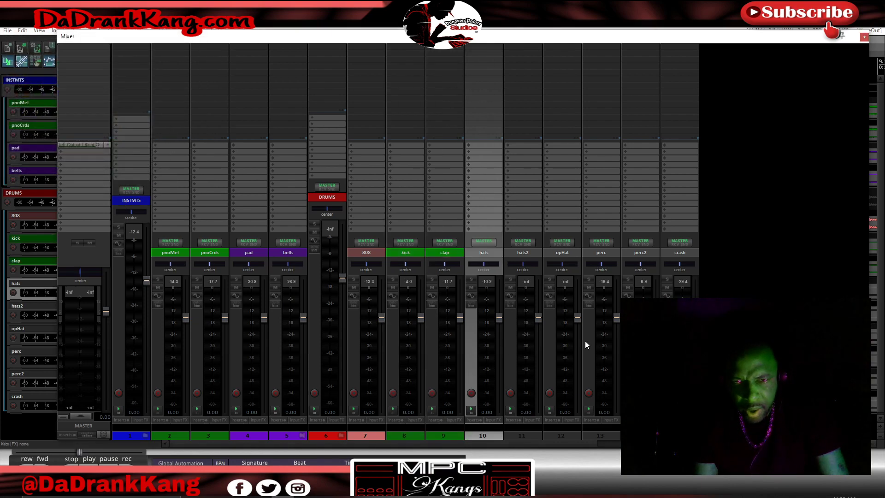
left_click(549, 340, "shift")
double_click(548, 340)
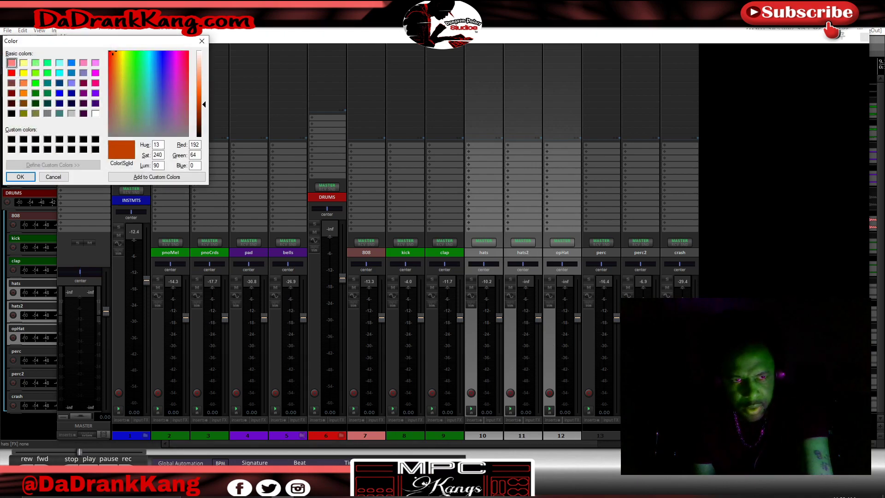
left_click(23, 72)
left_click(20, 177)
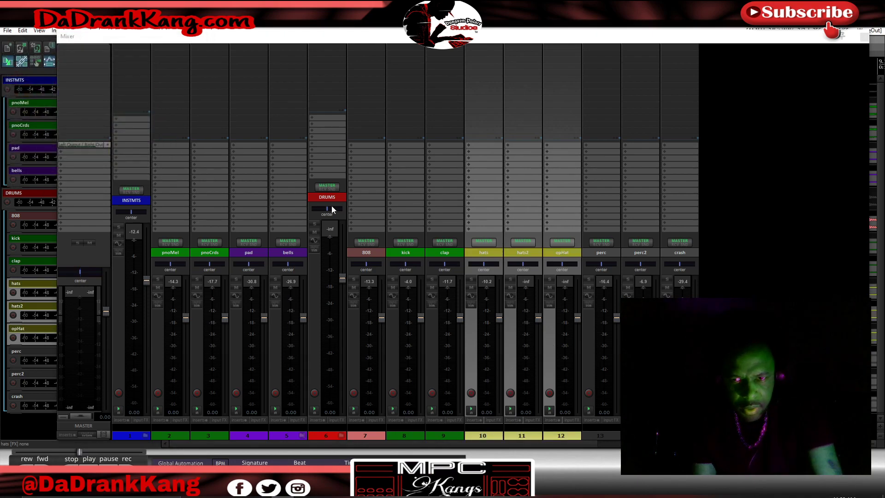
- Color the perc and perc2 tracks orange
left_click(612, 253)
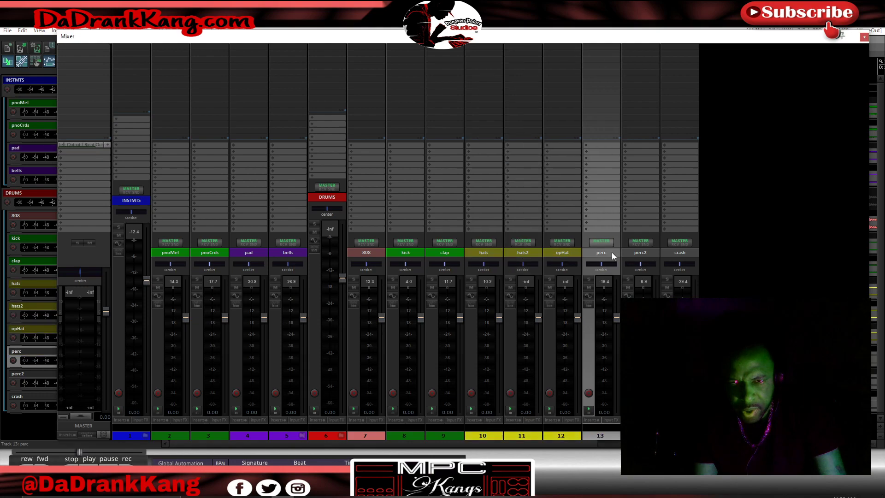
left_click(655, 258, "ctrl")
double_click(654, 258)
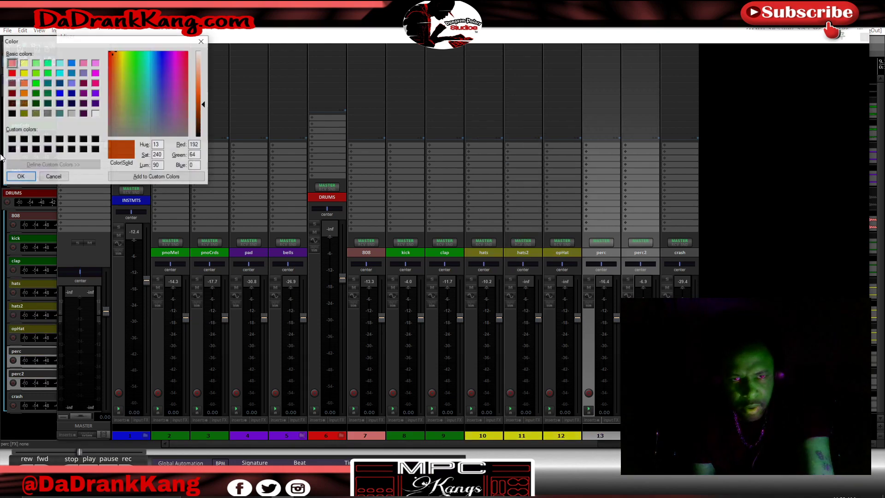
left_click(24, 94)
left_click(21, 176)
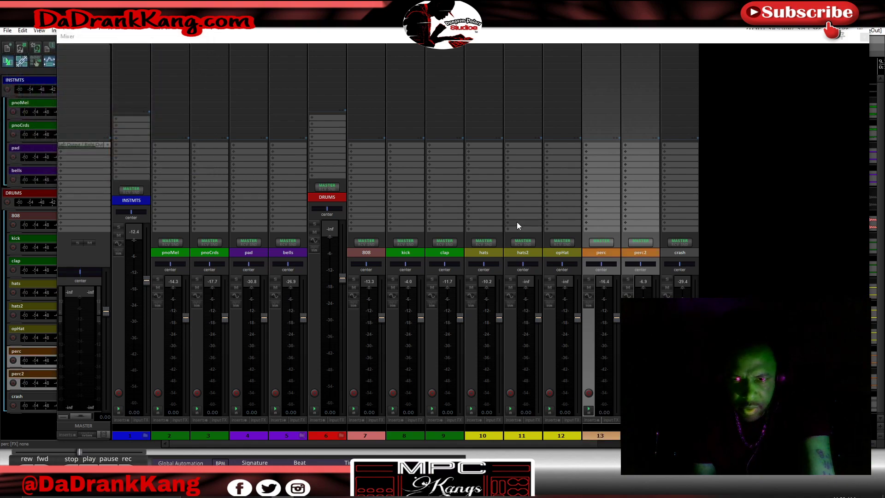
- Color the crash track purple (red 128, green 0, blue 255)
left_click(678, 259)
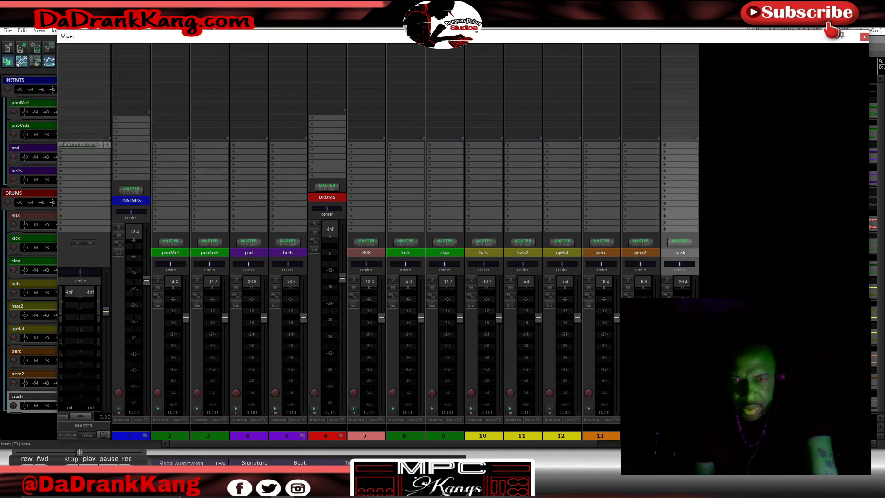
double_click(678, 252)
left_click(96, 93)
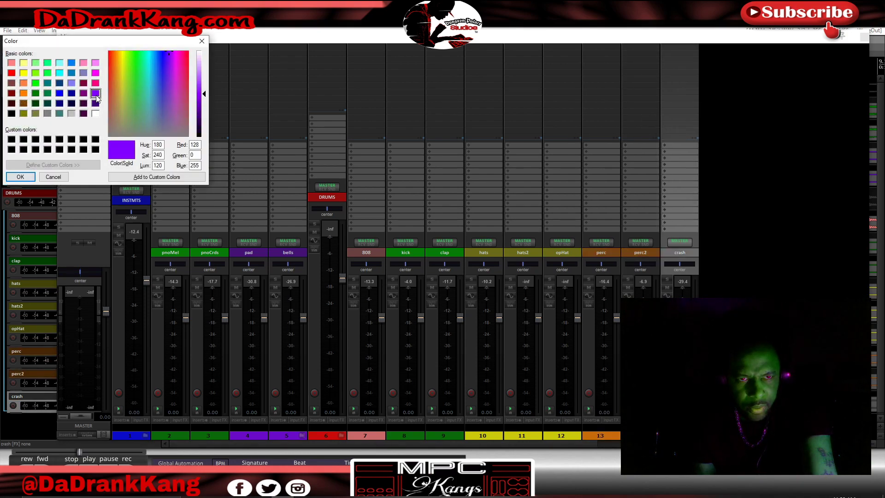
left_click(21, 177)
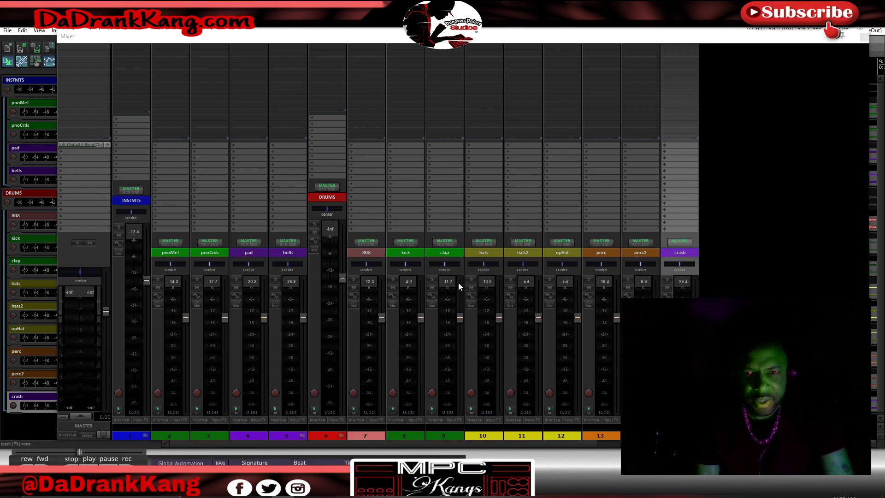
- Close the mixer, select all the stem items in the arrangement and lower their item volume to -6.00 dB
left_click(864, 37)
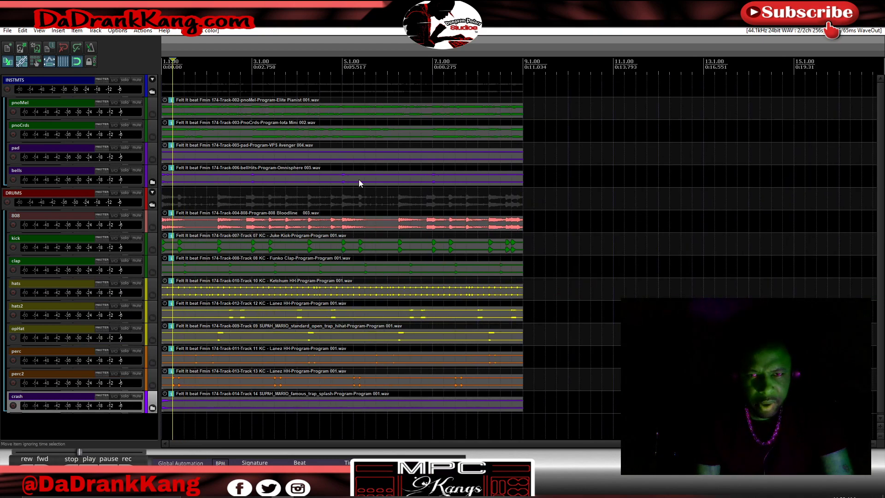
left_click_drag(540, 98, 162, 431)
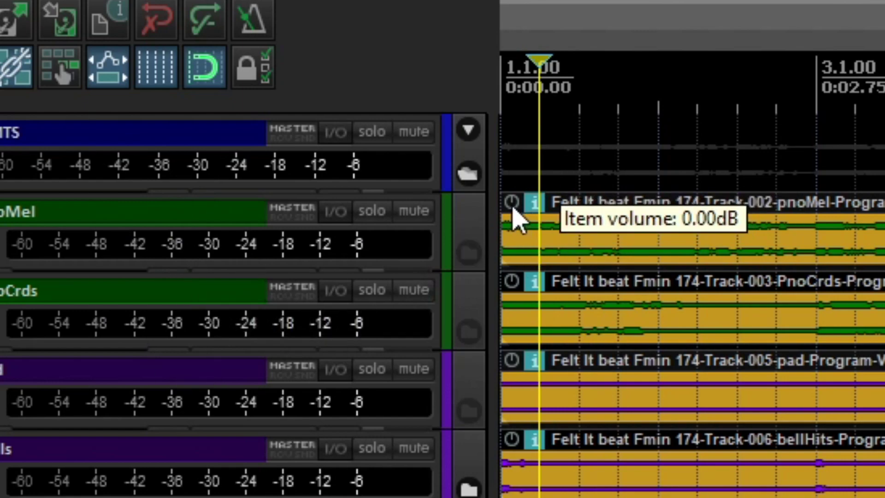
mouse_move(534, 211)
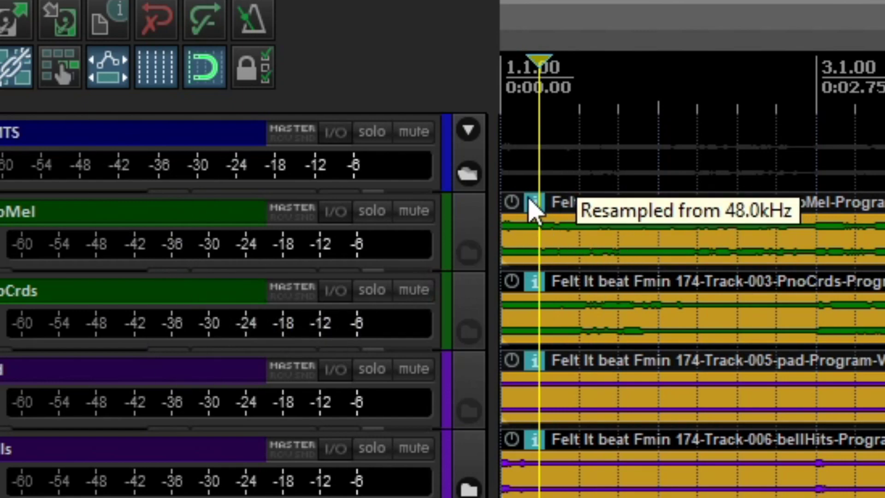
mouse_move(533, 370)
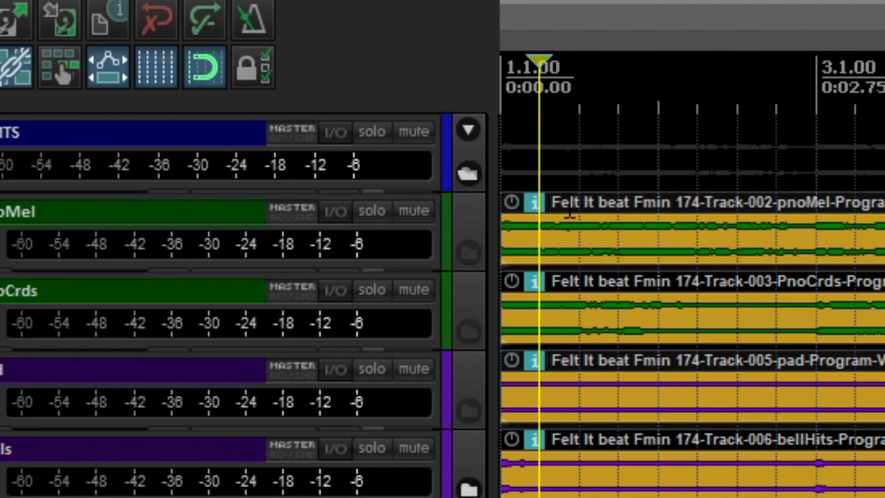
left_click(511, 203)
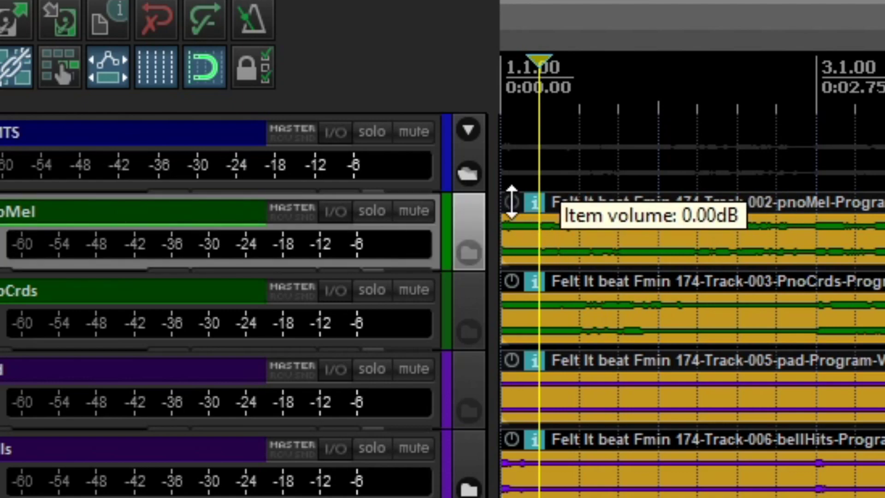
left_click_drag(512, 203, 530, 297)
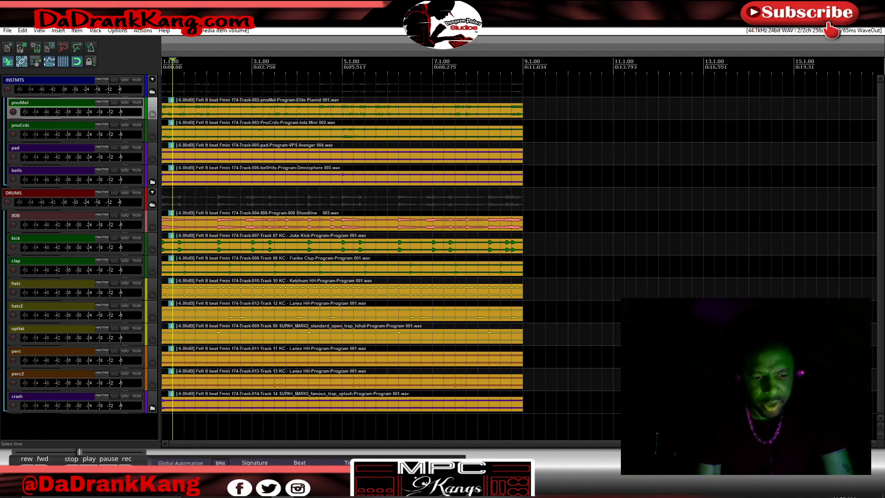
- Open the mixer and play the beat to check the track and master levels
key("ctrl+m")
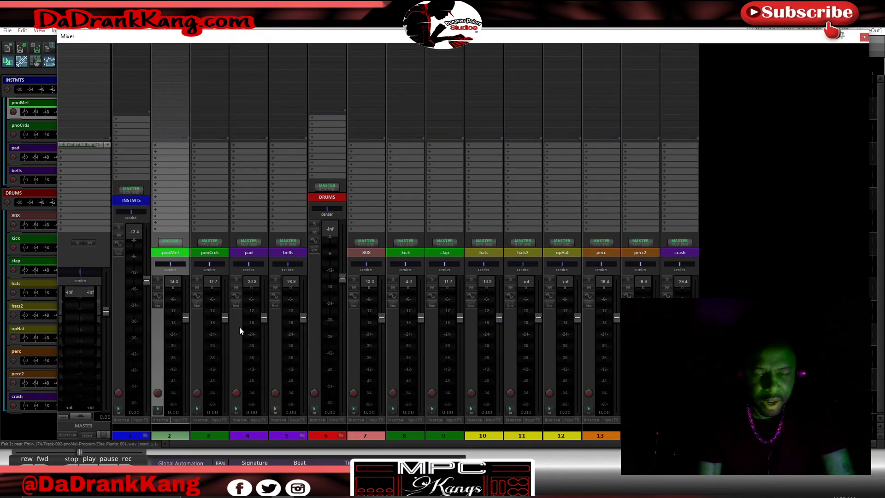
key("space")
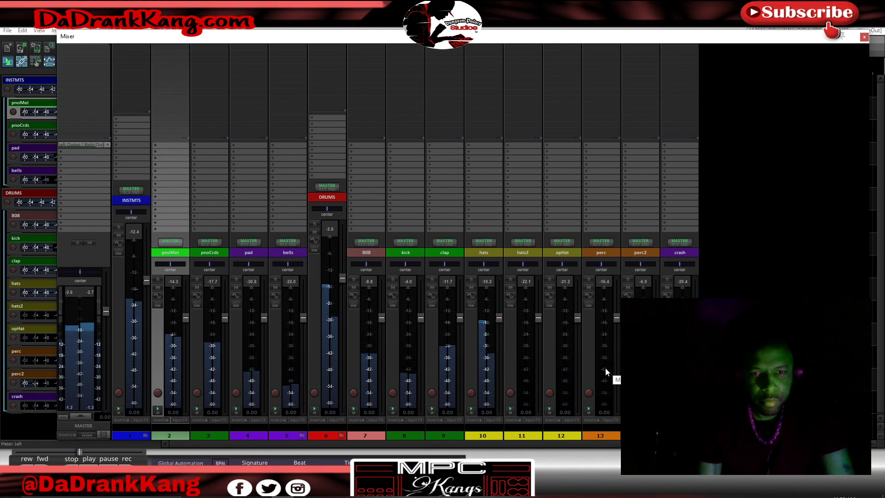
key("space")
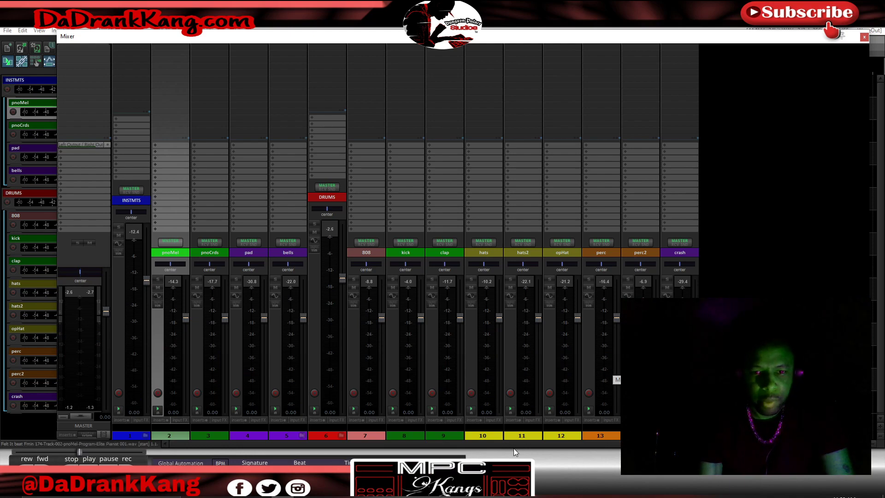
- Switch to the MPC software to review the beat's MainSeq sequence, and return to the REAPER mixer
mouse_move(373, 497)
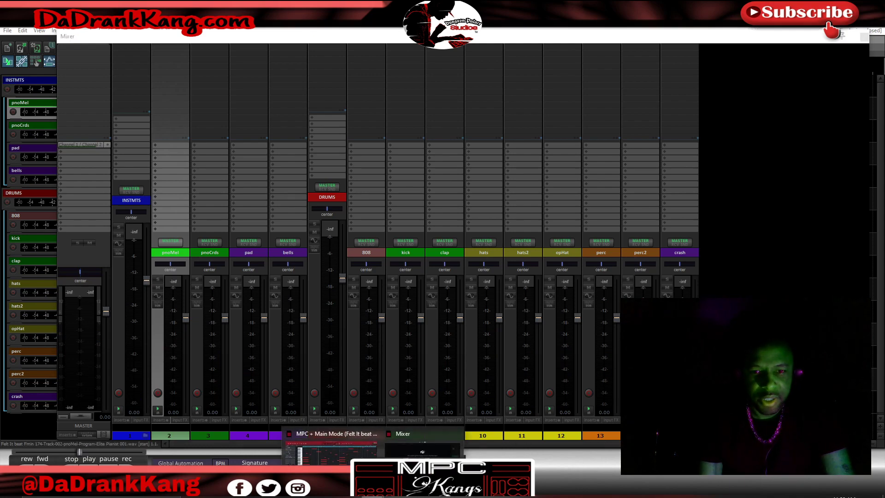
left_click(344, 433)
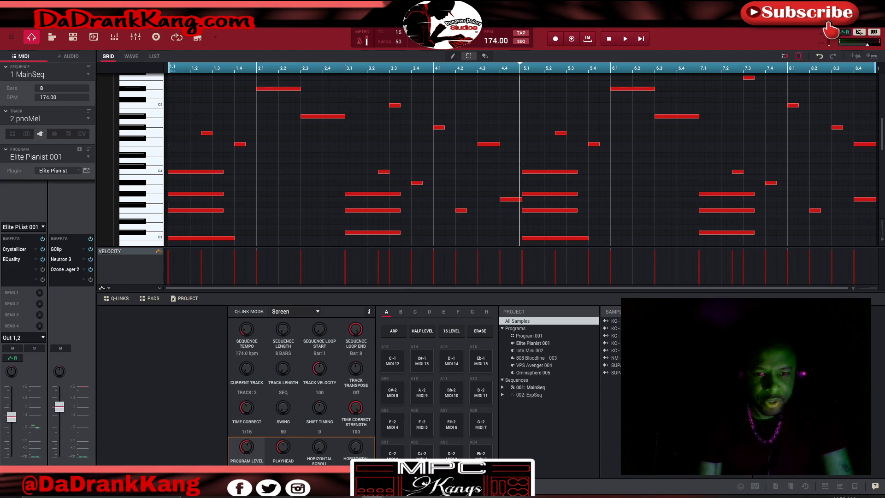
key("alt+Tab")
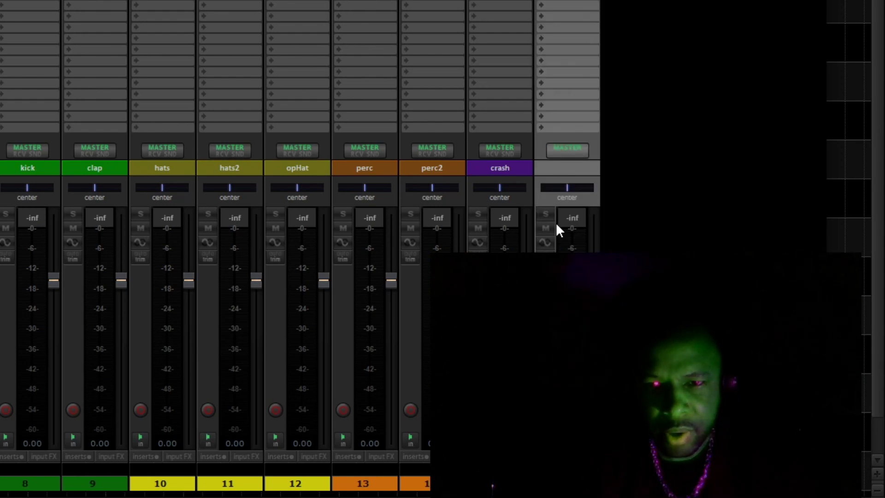
- Name the new track after crash TAG and make its mixer fader section taller
double_click(554, 170)
type("TAG")
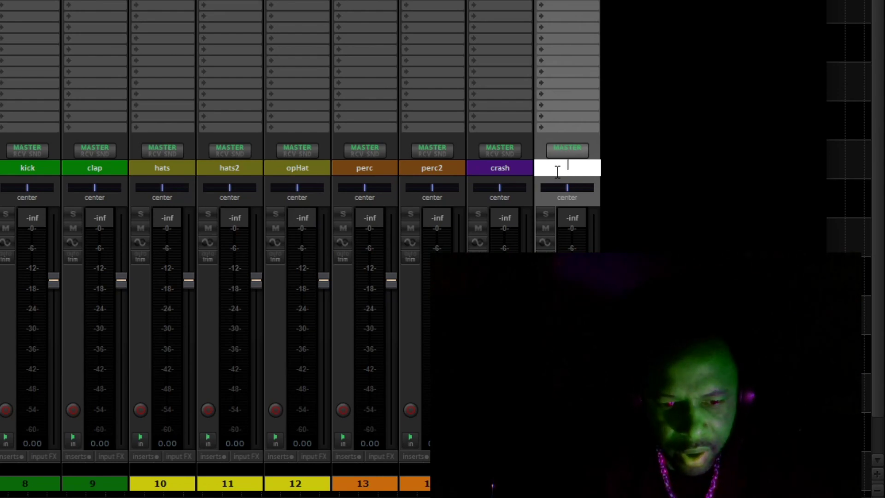
key("Return")
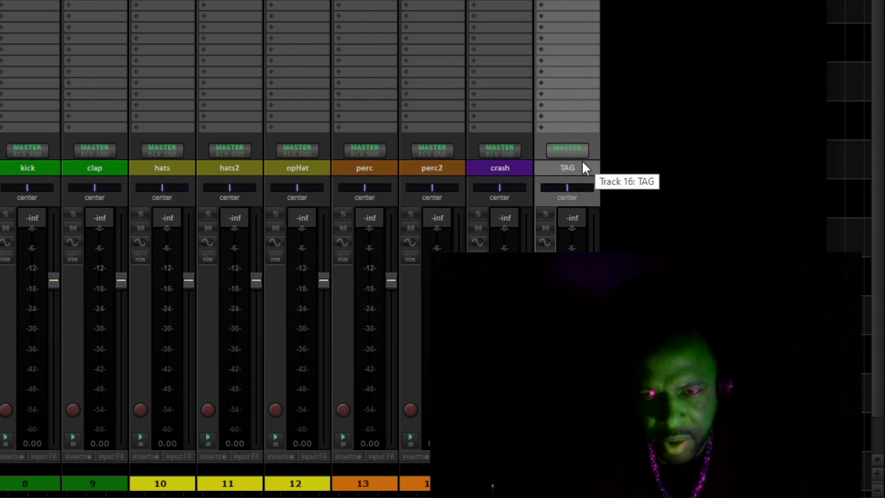
left_click_drag(582, 139, 579, 96)
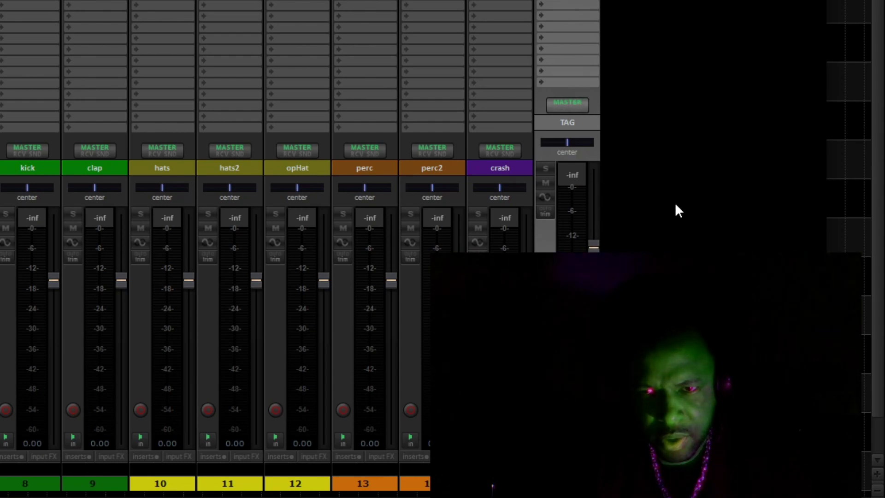
- Add a track after TAG, name it MIXBUS and make its fader section taller than TAG's
double_click(628, 152)
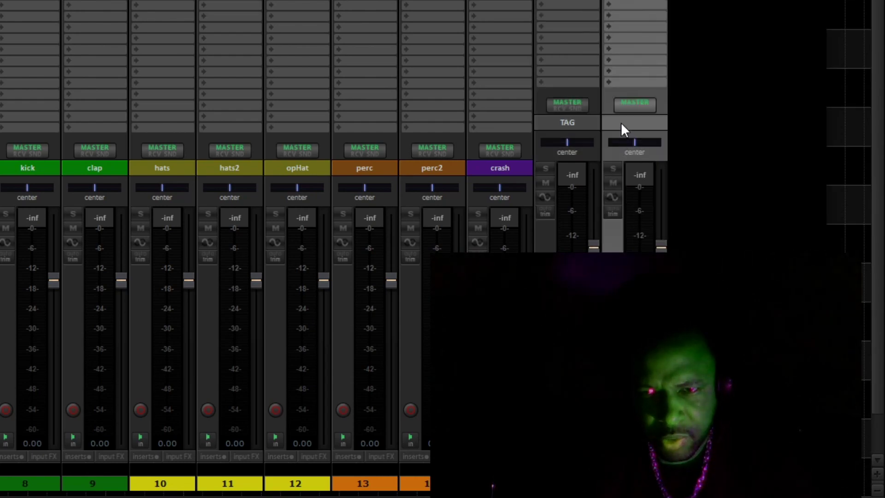
double_click(621, 122)
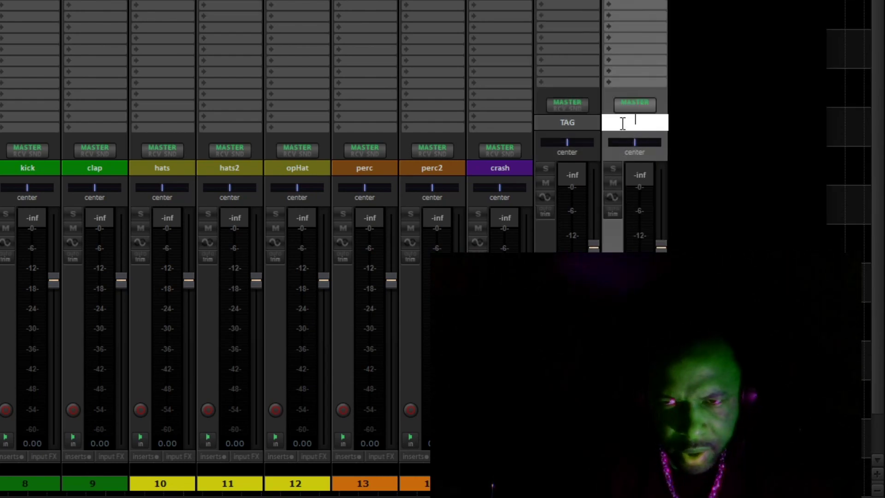
type("MIXBUS")
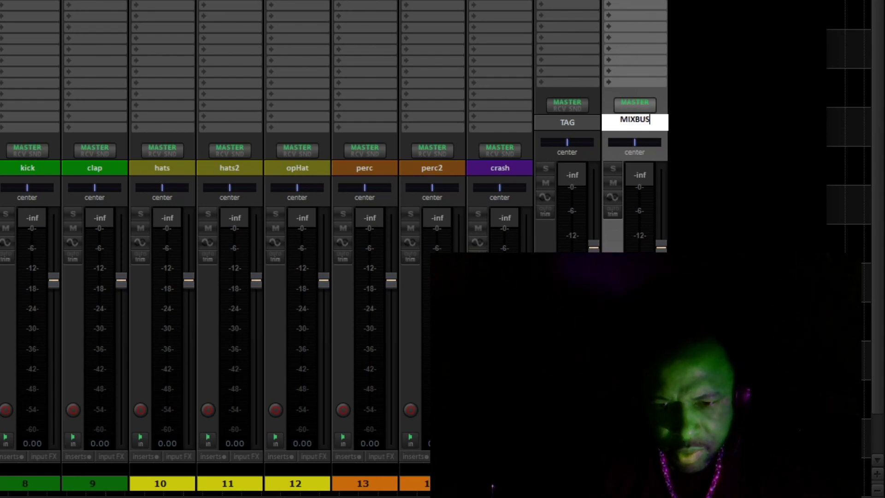
key("Return")
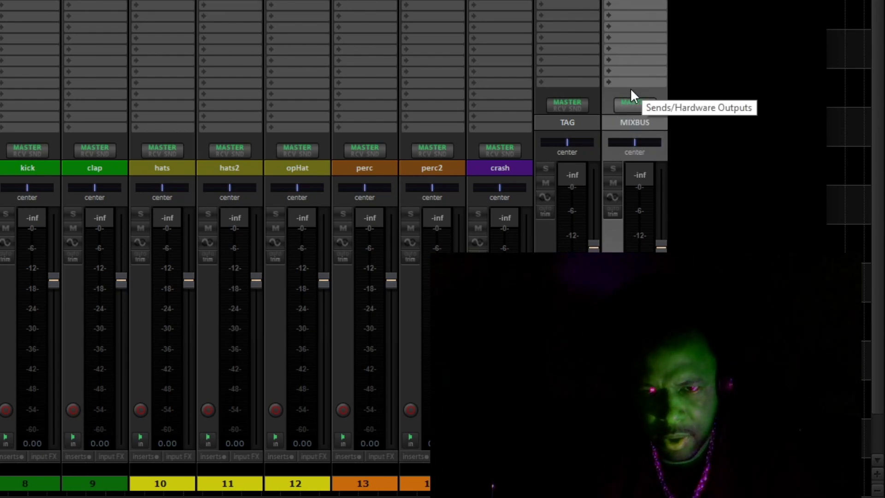
left_click_drag(631, 90, 633, 58)
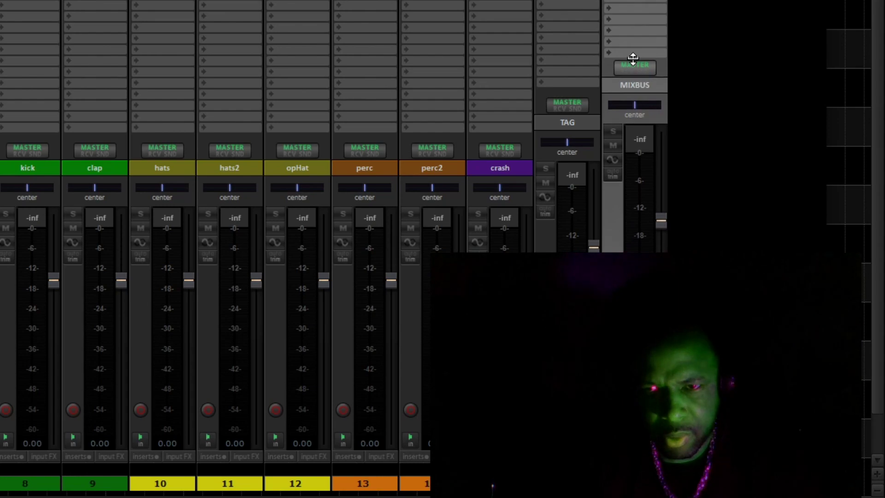
- Add a track after MIXBUS, name it PR TRK and make its fader section taller than MIXBUS's
key("ctrl+t")
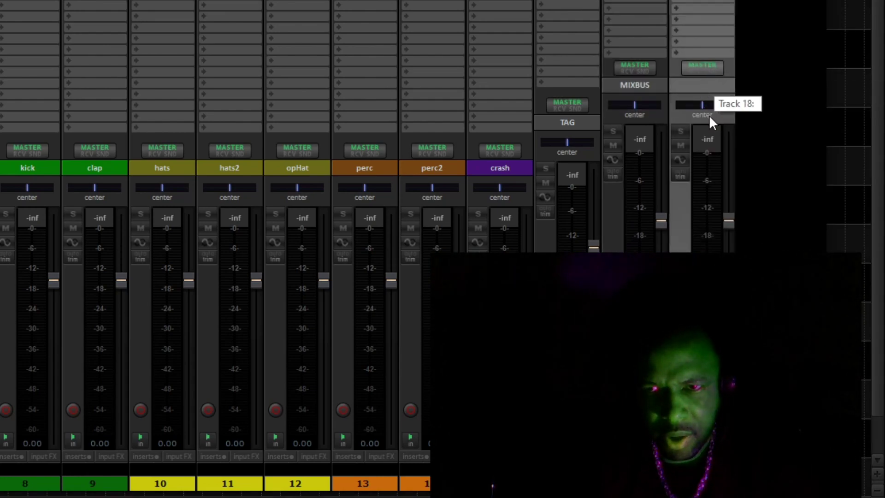
double_click(692, 85)
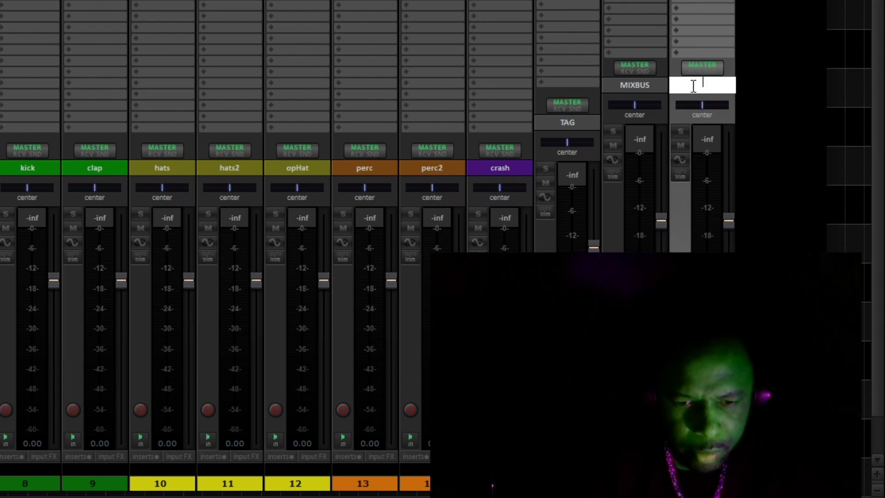
type("PR TRK")
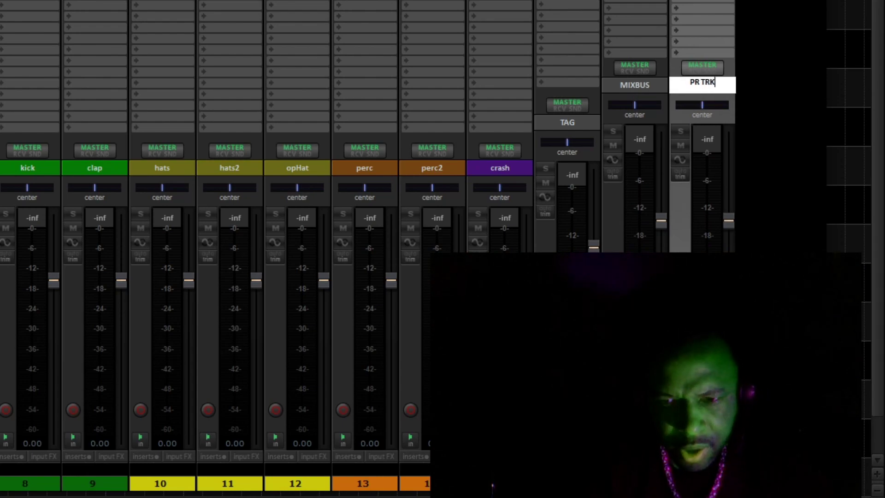
key("Return")
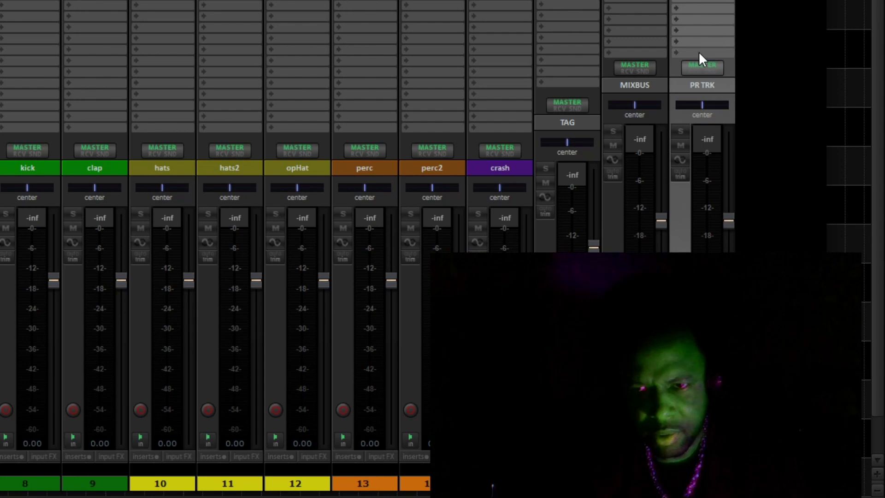
left_click_drag(701, 56, 702, 20)
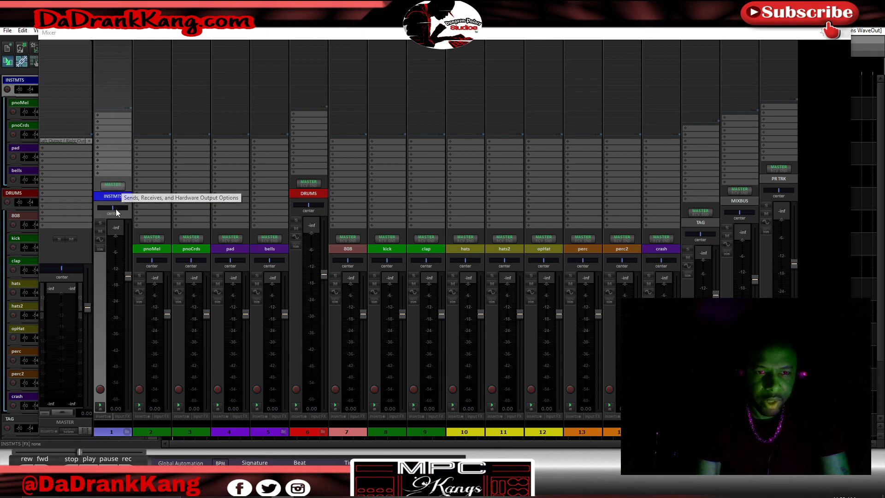
- Route the INSTMTS and DRUMS folders to the MIXBUS track and turn off their master send
left_click(103, 298)
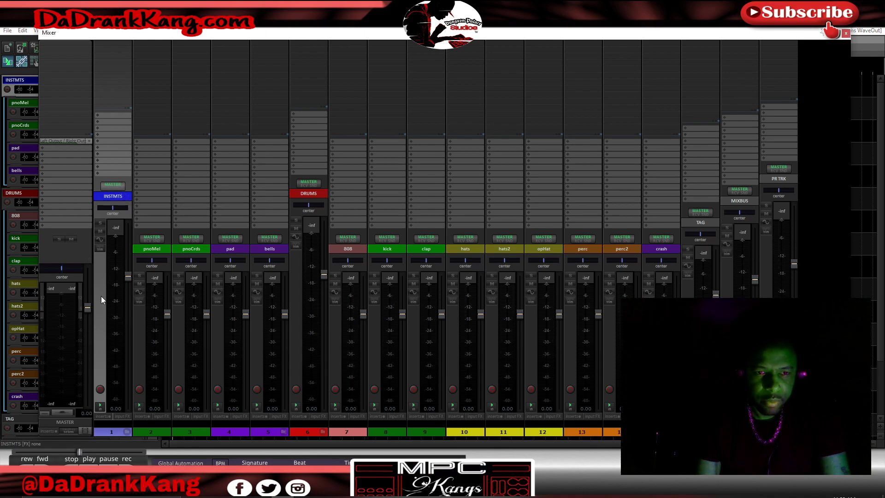
left_click(297, 295)
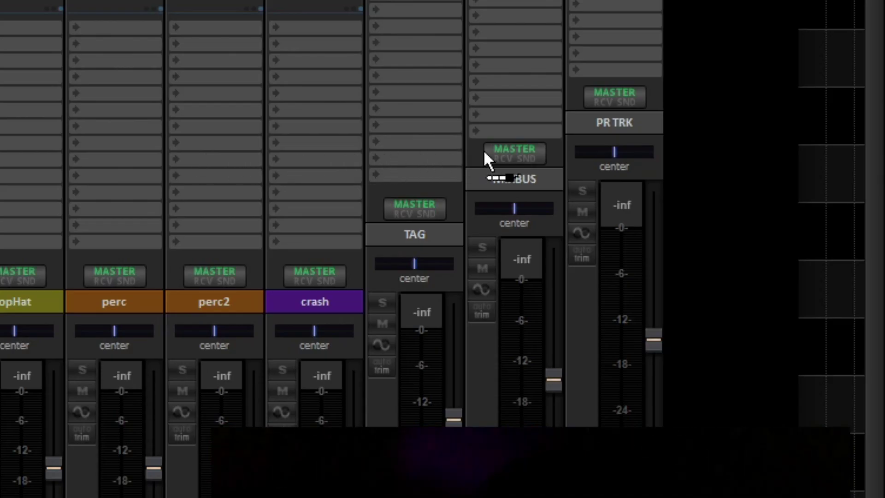
left_click_drag(514, 150, 516, 150)
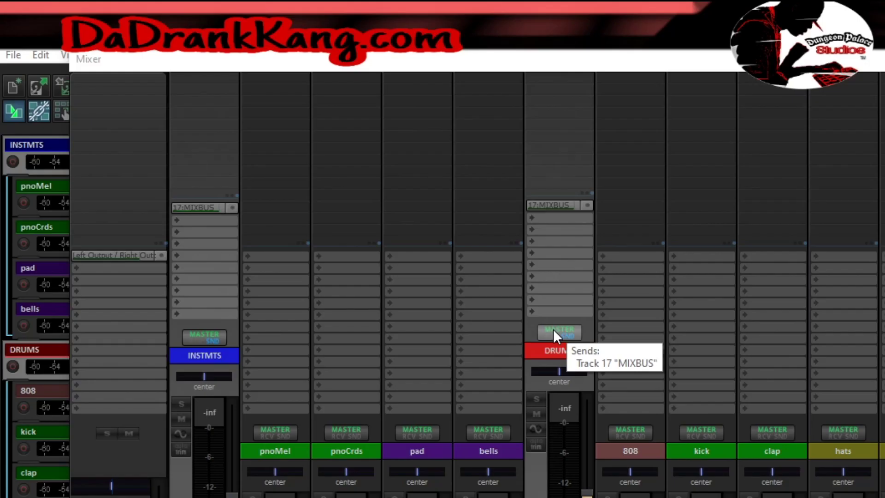
right_click(306, 182)
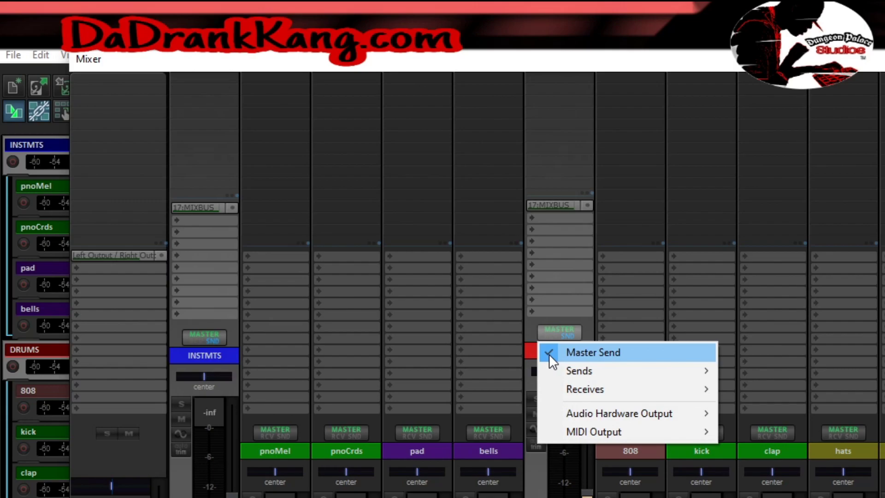
left_click(549, 353)
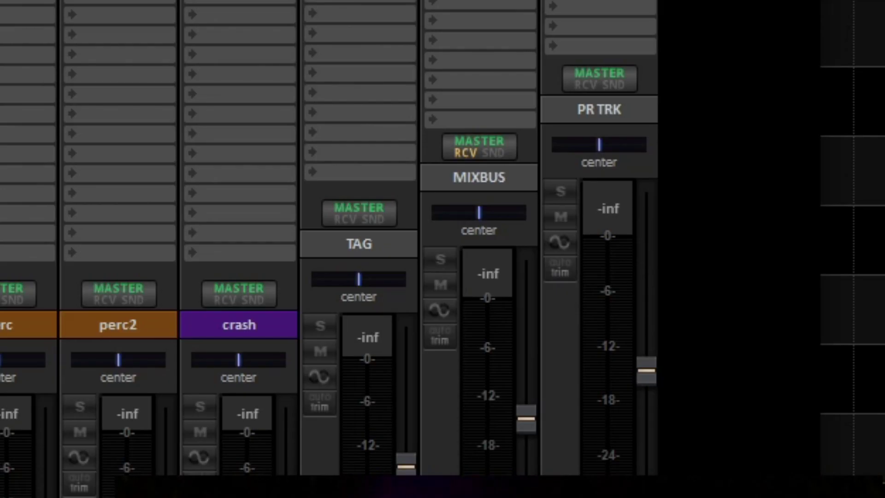
- Play the beat and mute DRUMS and INSTMTS in turn to check their signal through MIXBUS, leaving INSTMTS muted
key("space")
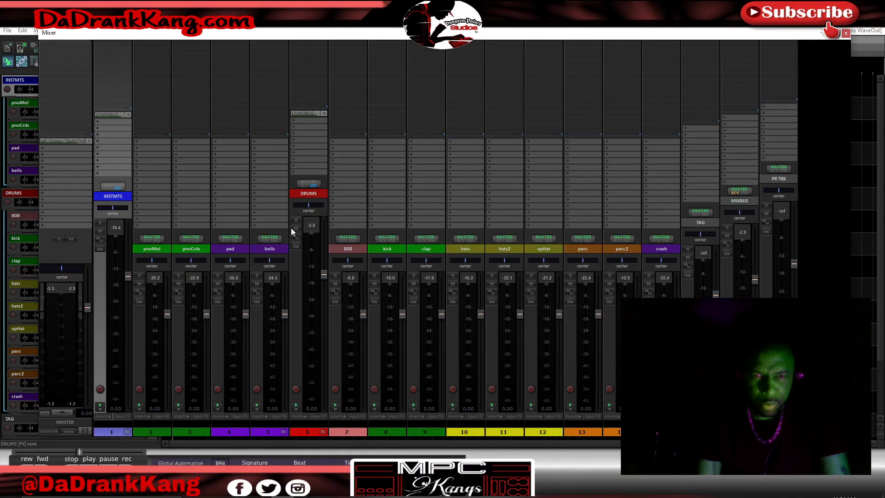
left_click(296, 228)
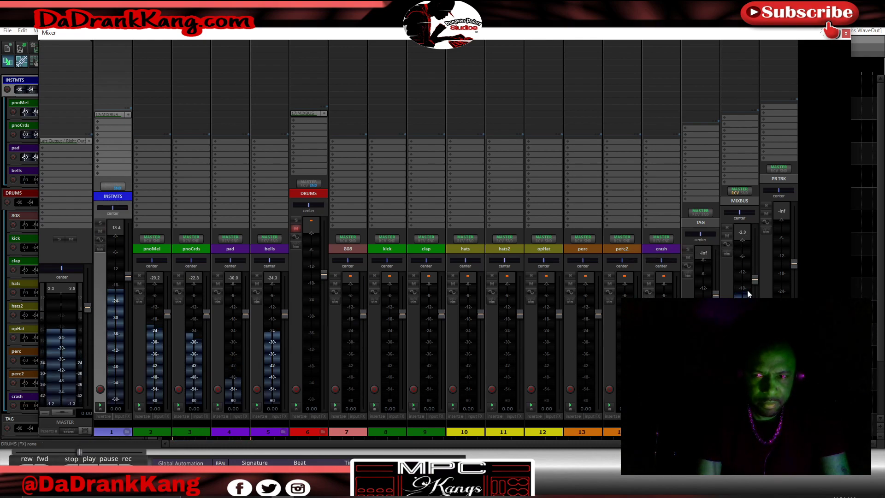
left_click(100, 233)
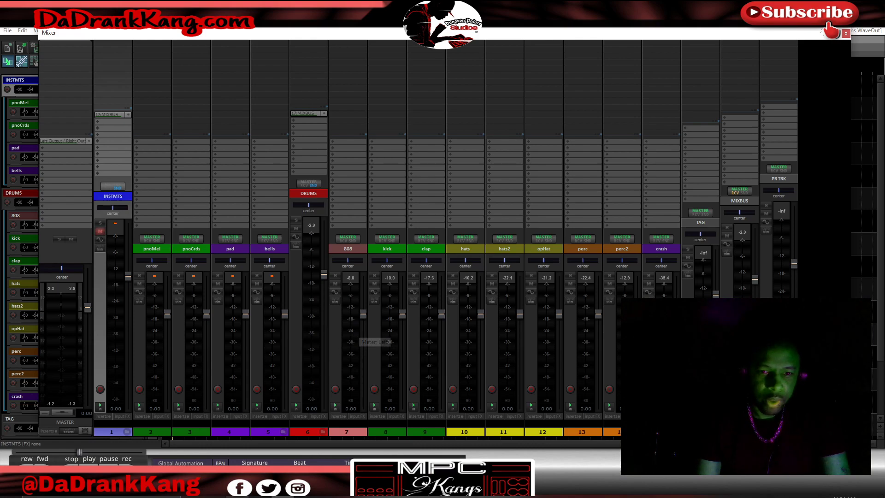
- Review the program channels in MPC's mixer, return to REAPER and close its mixer to show the arrangement
key("alt+Tab")
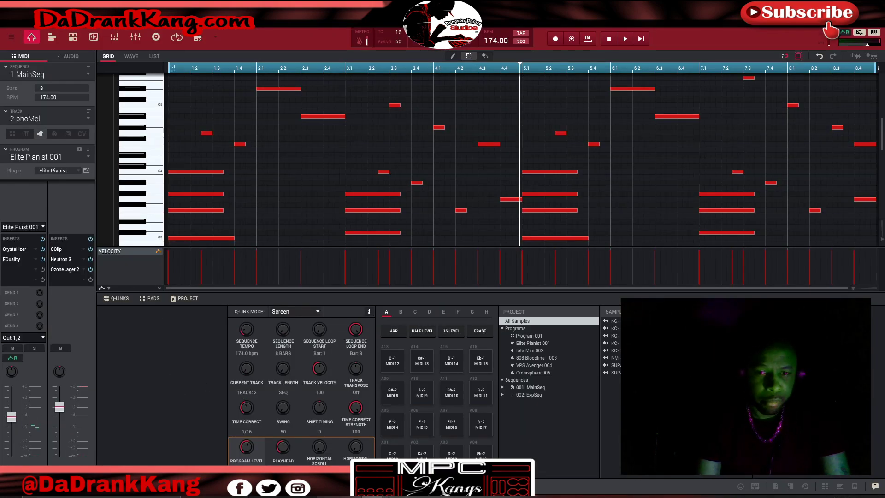
mouse_move(373, 497)
left_click(422, 446)
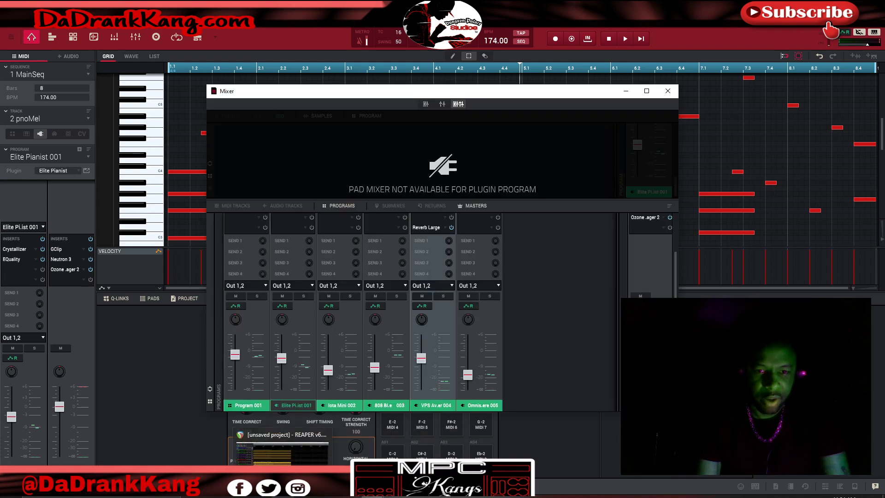
left_click(286, 435)
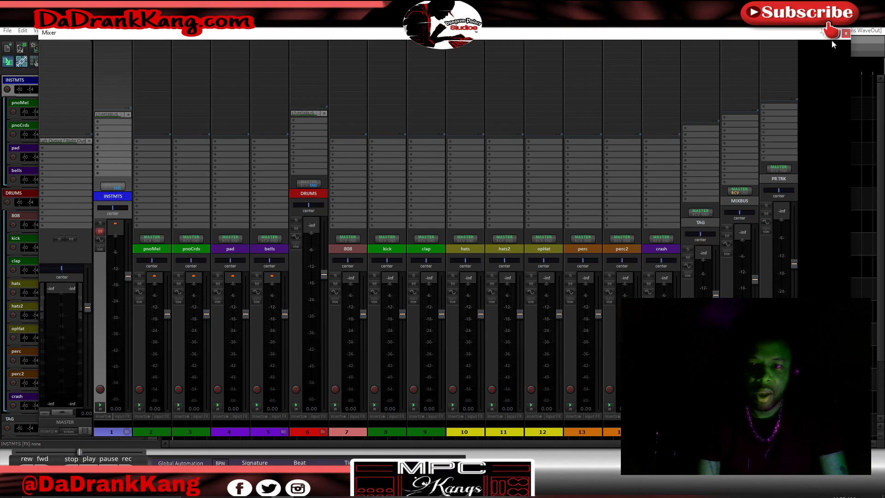
left_click(846, 33)
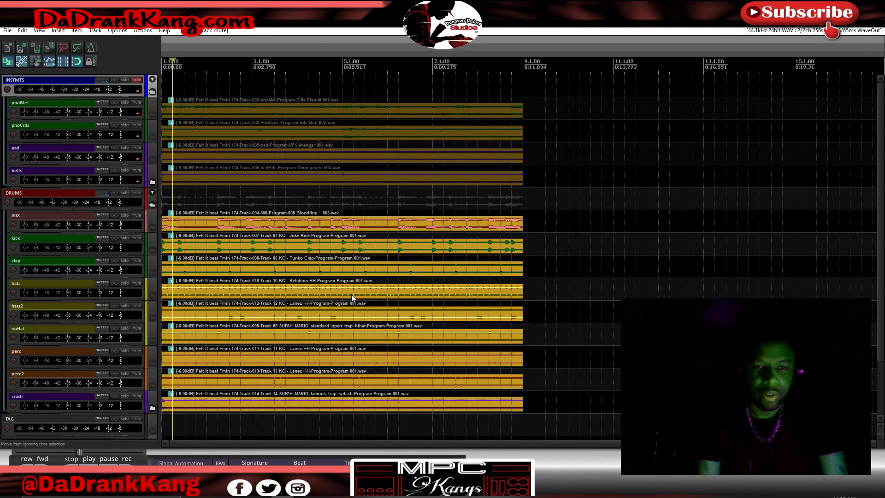